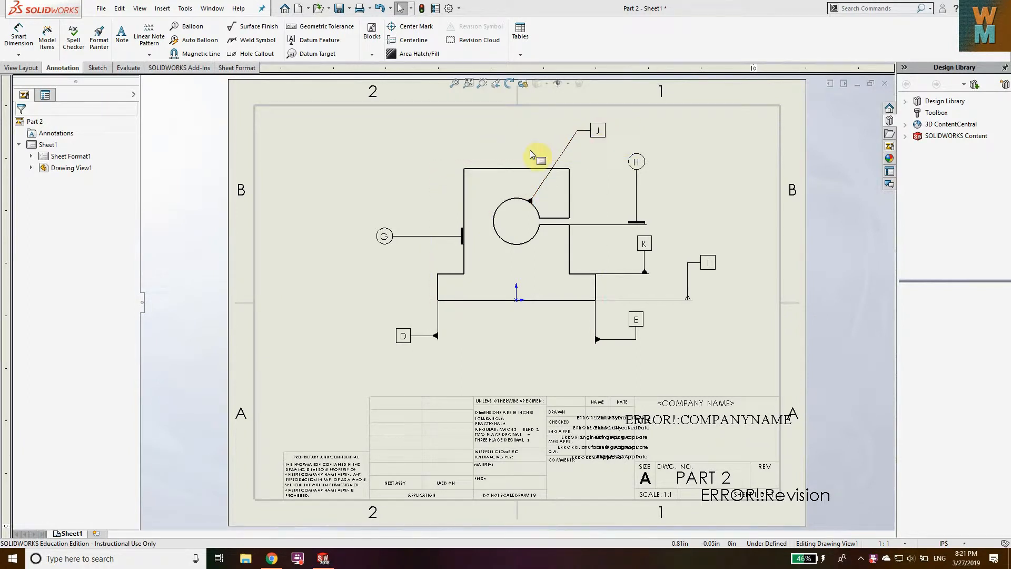
# Step: Delete datum feature symbols J, H, K, E, G and I from the drawing view, keeping only datum D
pyautogui.click(597, 133)
pyautogui.press('Delete')
pyautogui.click(637, 161)
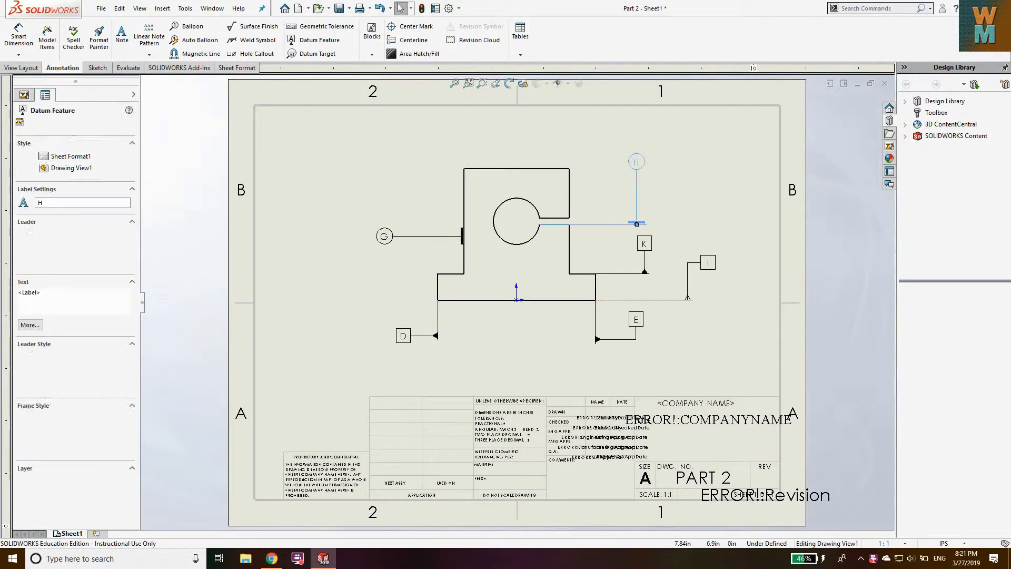
pyautogui.press('Delete')
pyautogui.click(649, 246)
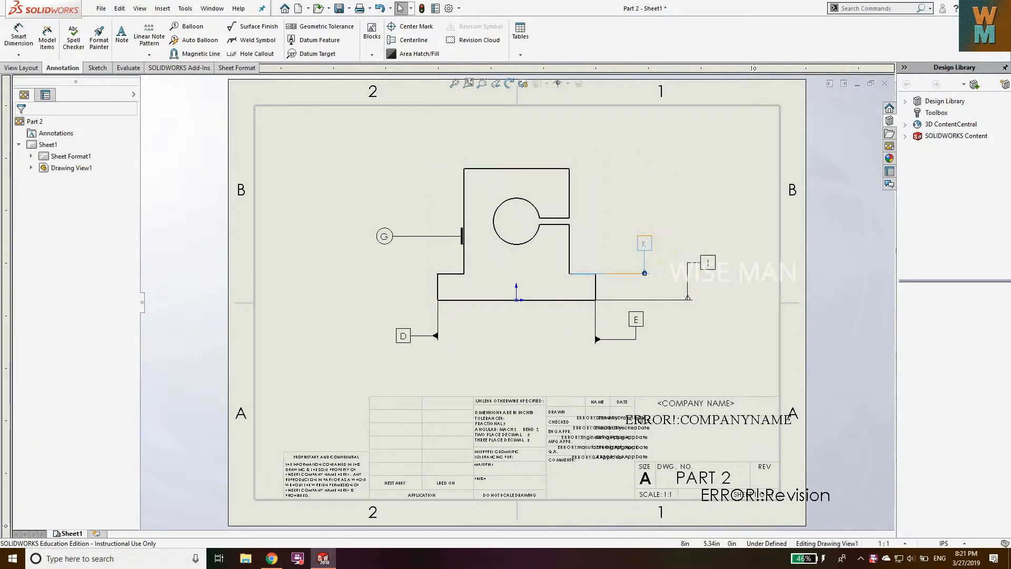
pyautogui.press('Delete')
pyautogui.press('Delete')
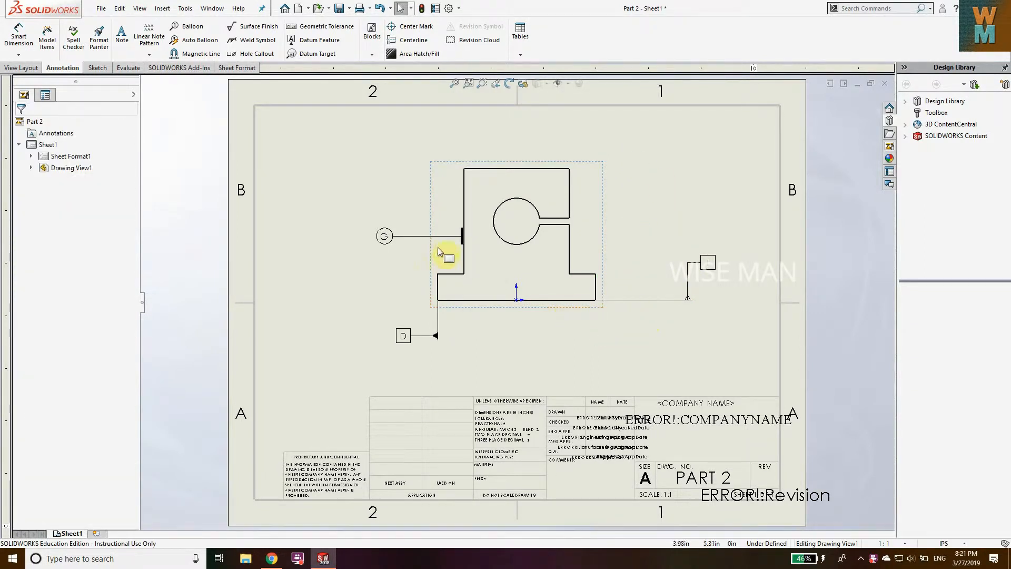
pyautogui.click(385, 236)
pyautogui.press('Delete')
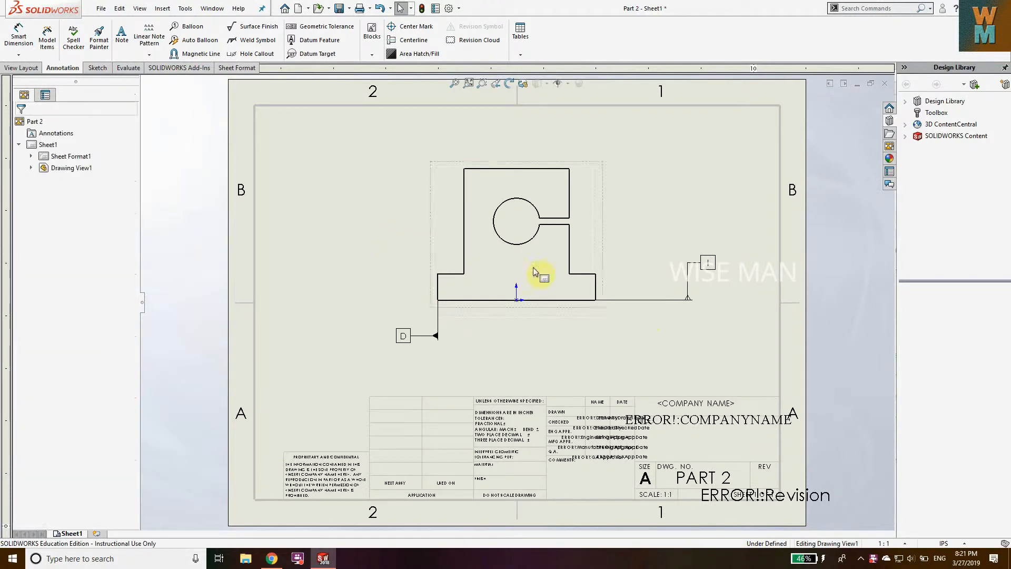
pyautogui.click(706, 263)
pyautogui.press('Delete')
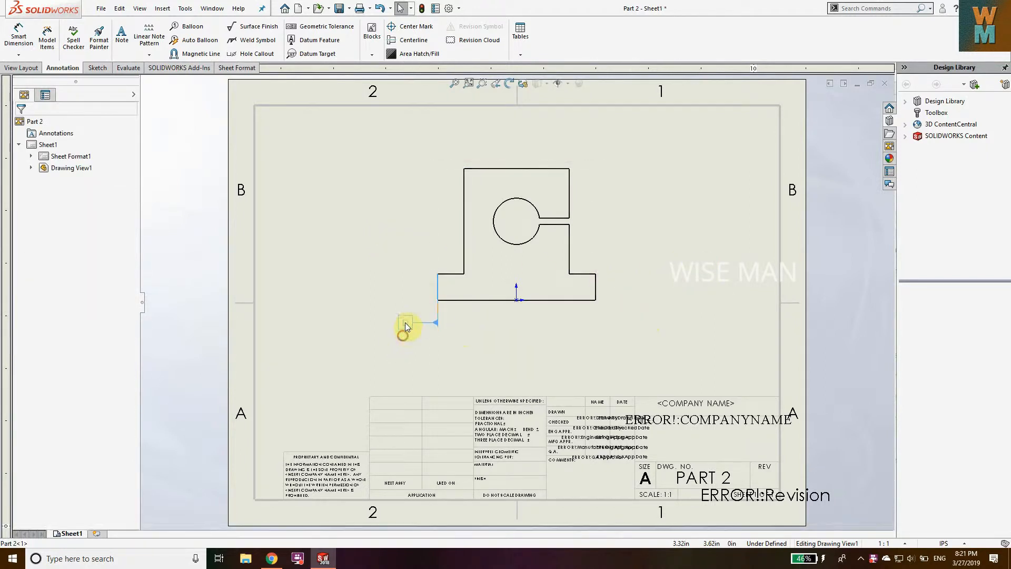
# Step: Relabel the remaining datum feature on the base's left vertical edge as A
pyautogui.click(404, 331)
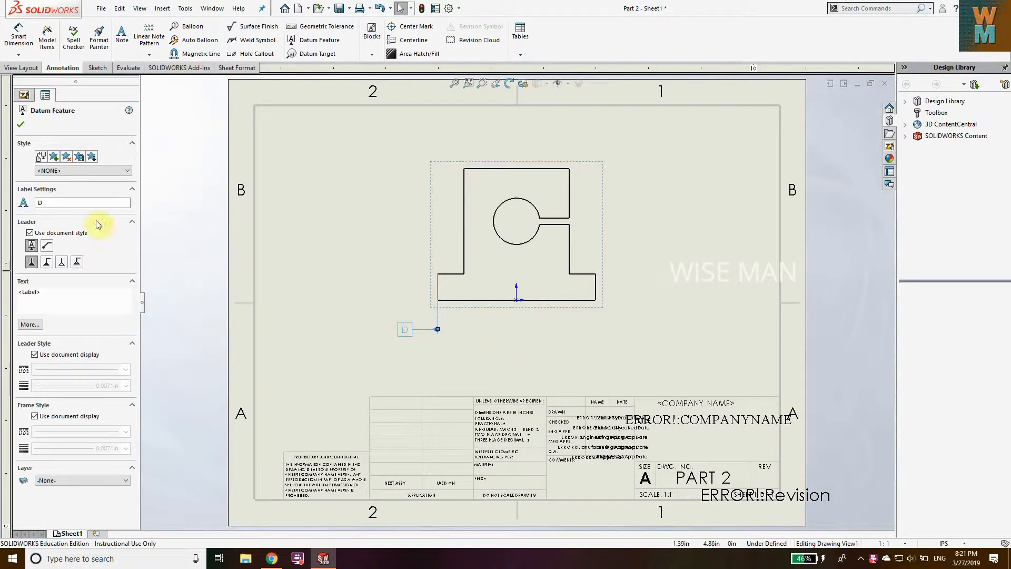
pyautogui.doubleClick(49, 203)
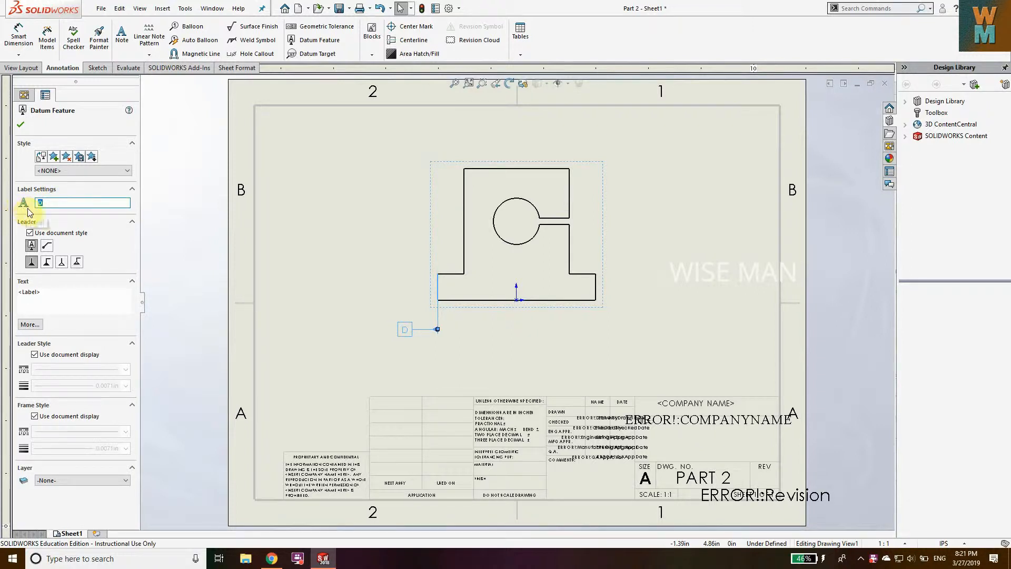
pyautogui.write('a')
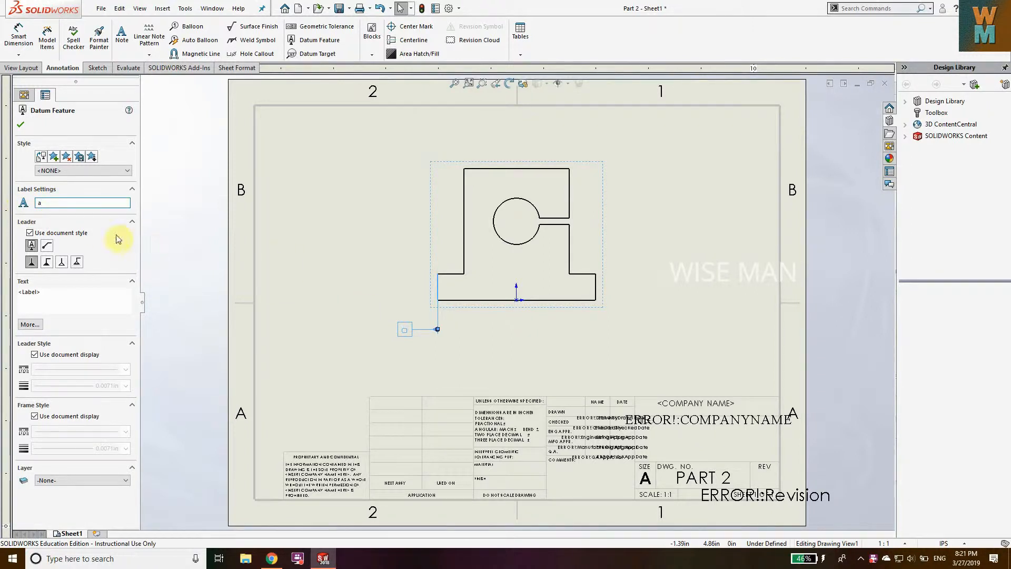
pyautogui.write('A')
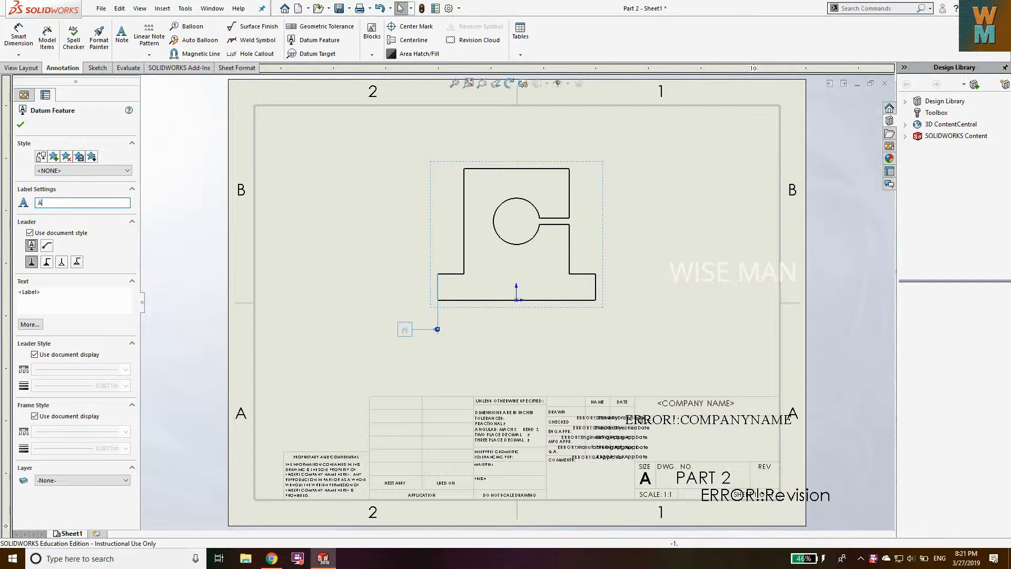
pyautogui.click(21, 125)
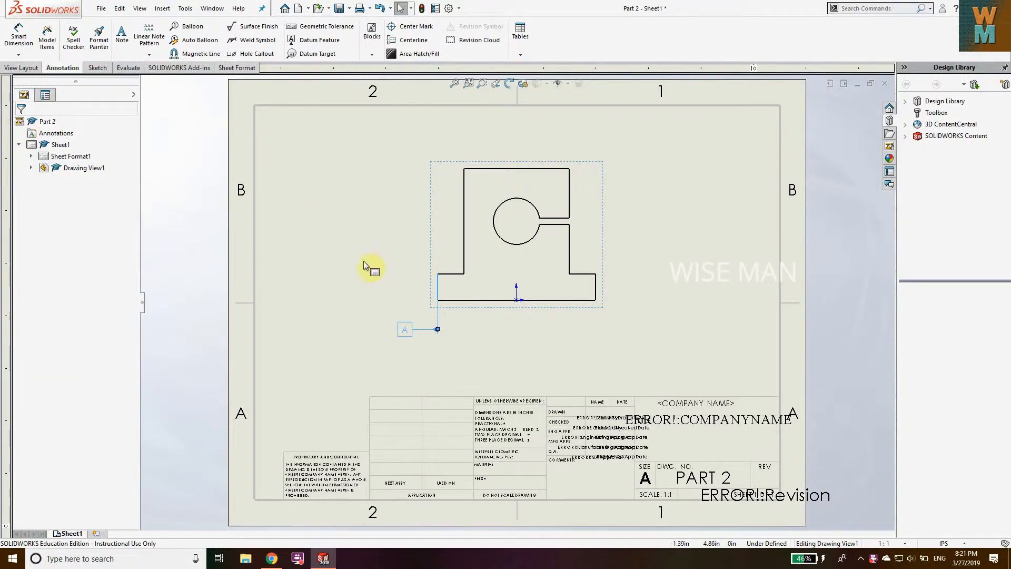
pyautogui.click(332, 44)
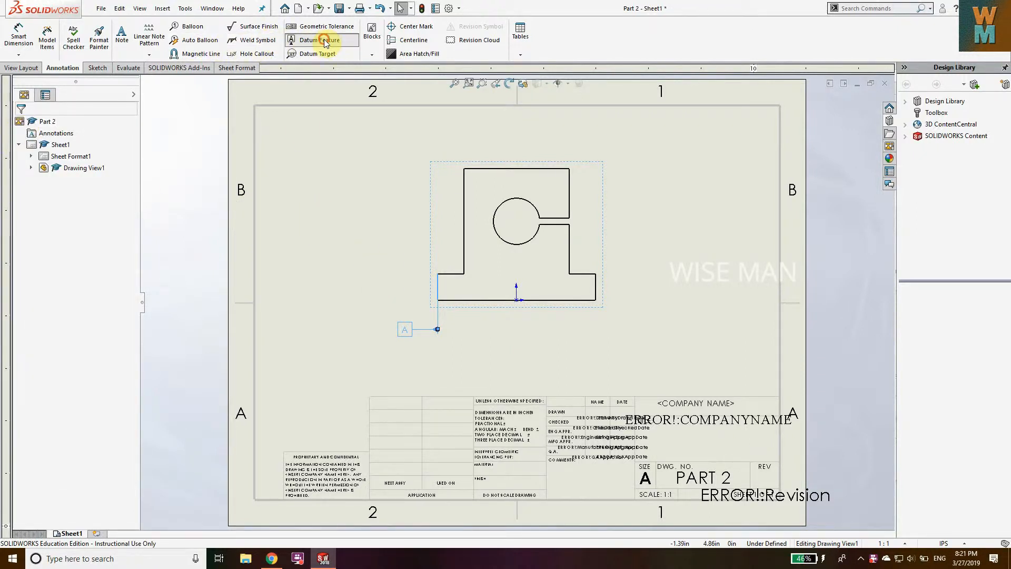
pyautogui.click(572, 195)
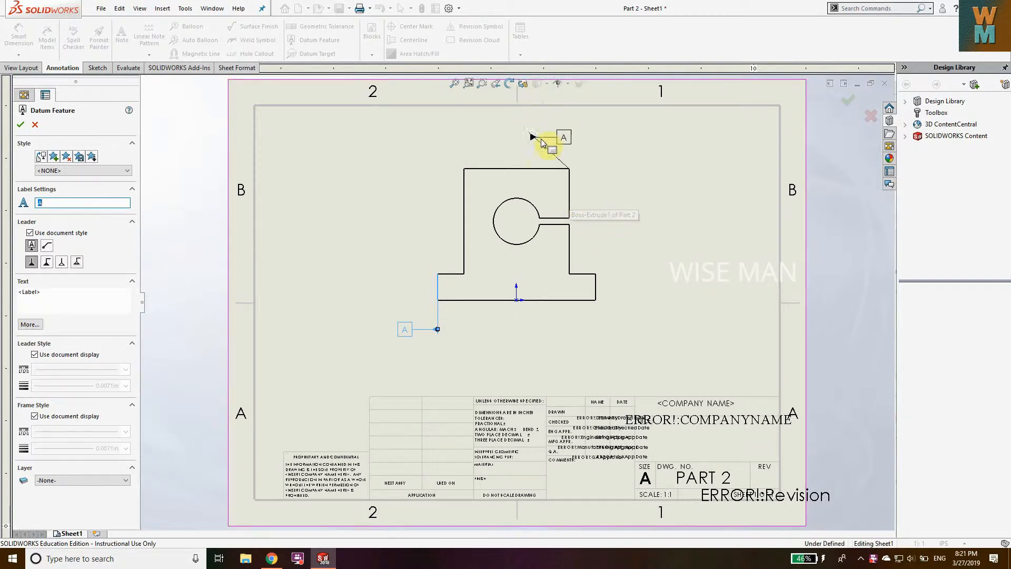
pyautogui.press('Escape')
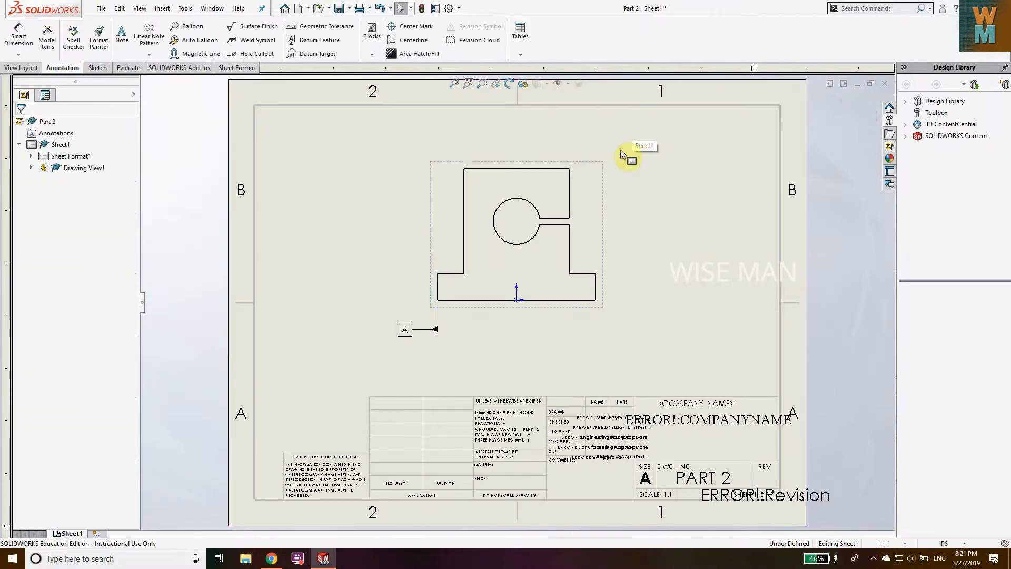
# Step: Attach a datum feature symbol to the part's top horizontal edge, placing it above an extension line to the right of the part
pyautogui.click(536, 171)
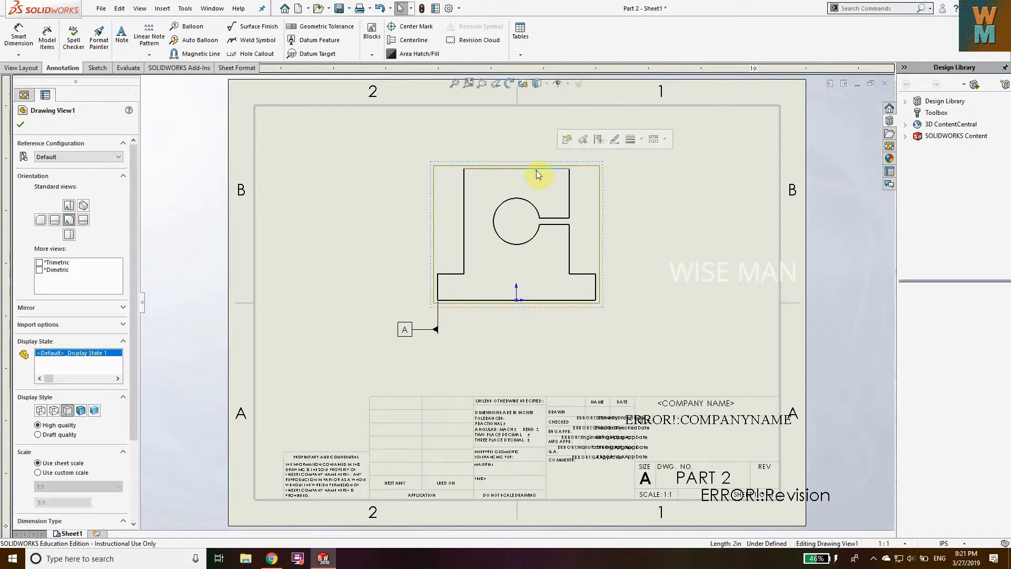
pyautogui.click(317, 42)
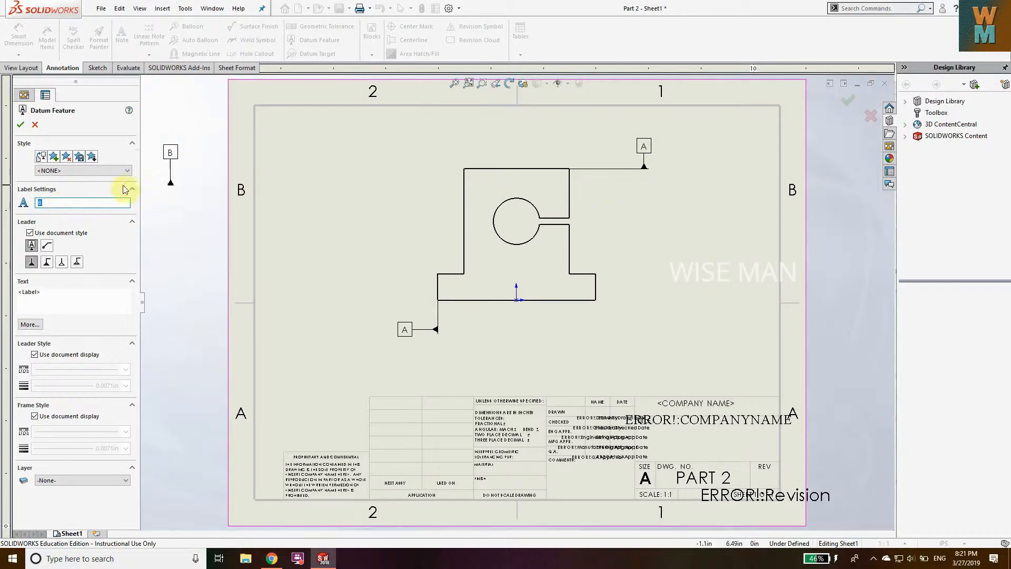
pyautogui.click(21, 125)
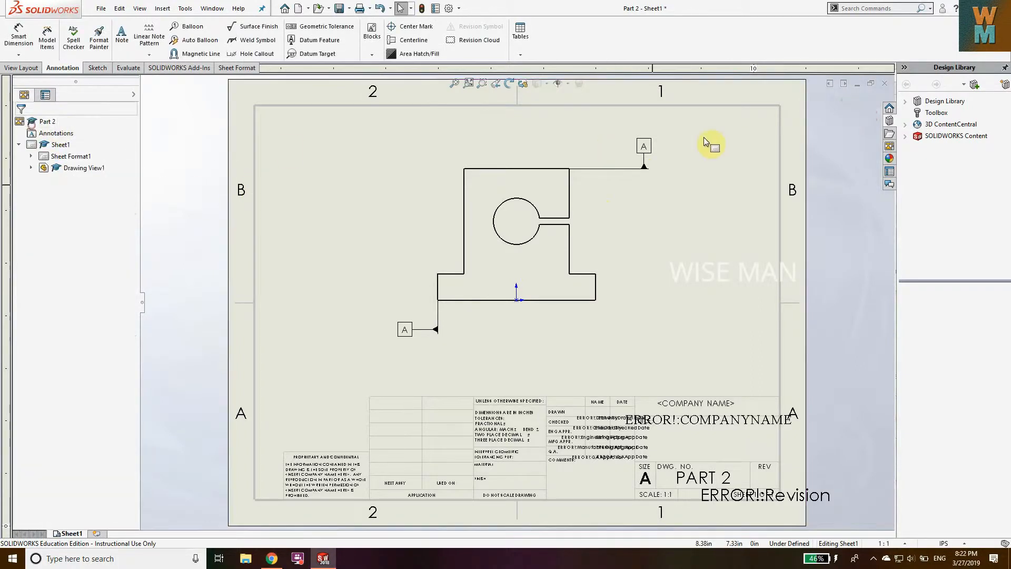
# Step: Change the label of the top edge's datum feature to B
pyautogui.click(644, 148)
pyautogui.doubleClick(46, 202)
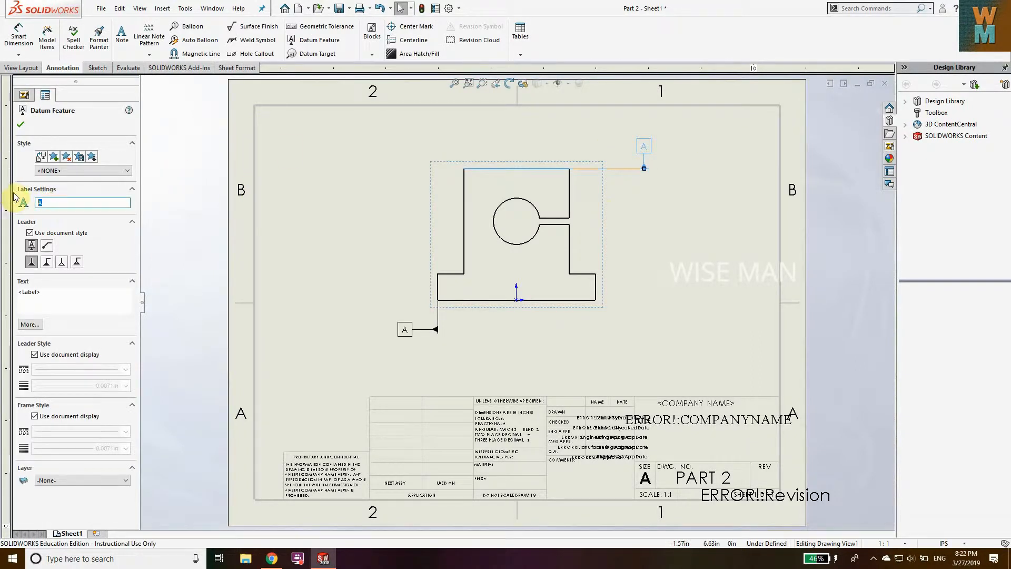
pyautogui.write('b')
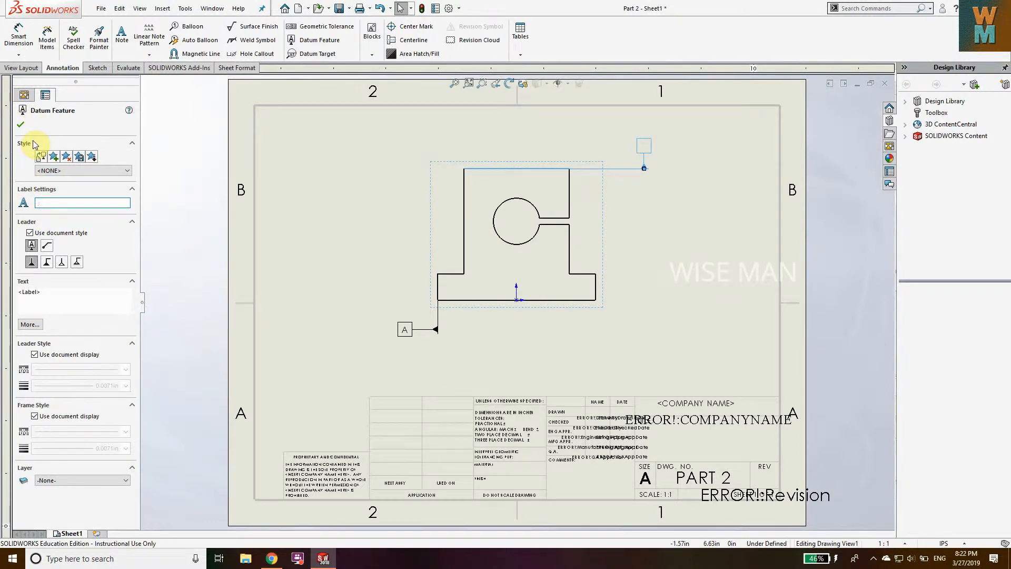
pyautogui.press('BackSpace')
pyautogui.write('B')
pyautogui.click(21, 125)
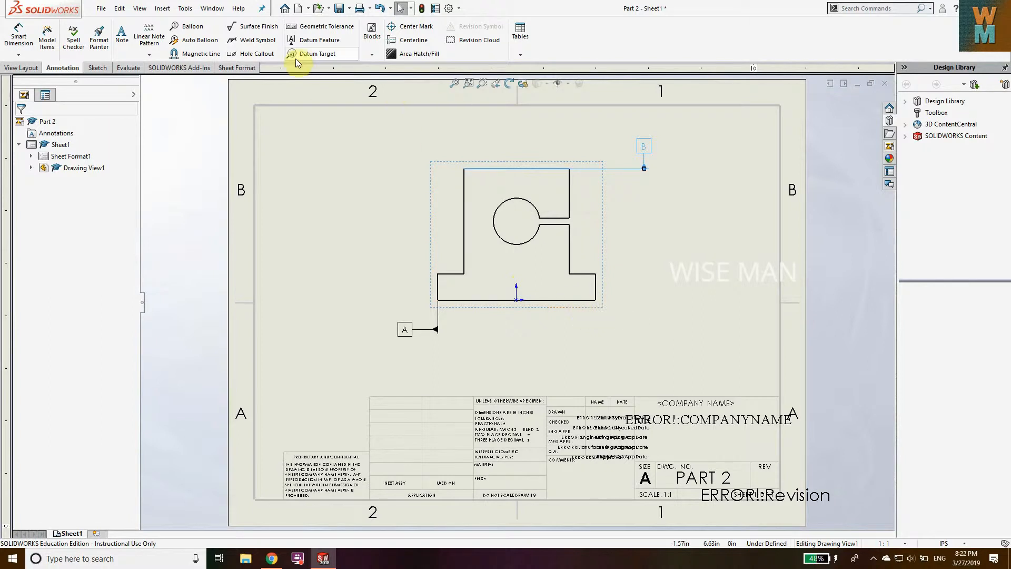
# Step: Attach a datum feature symbol to the base's bottom edge, placing it below an extension line to the right of the part
pyautogui.click(555, 300)
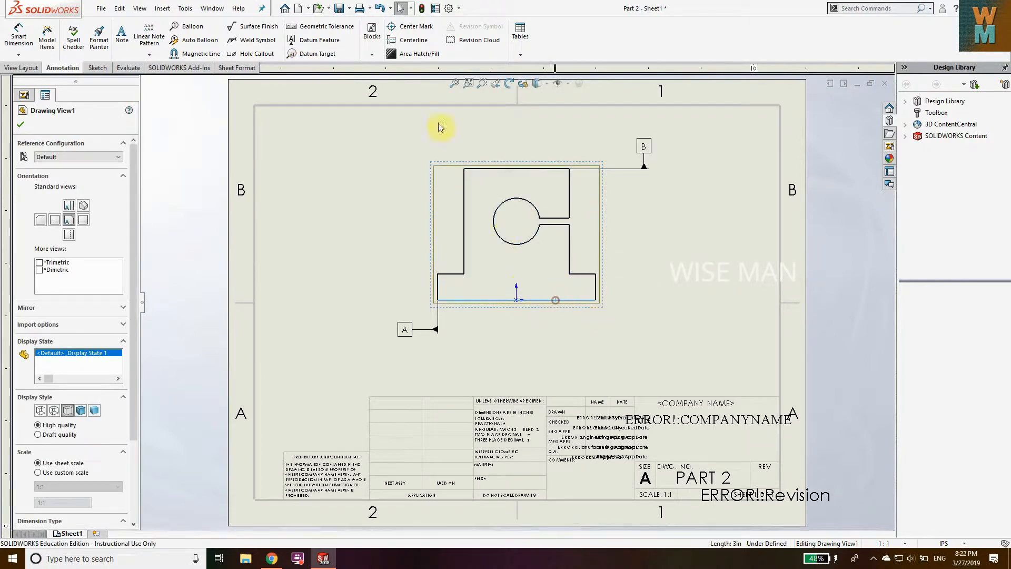
pyautogui.click(322, 40)
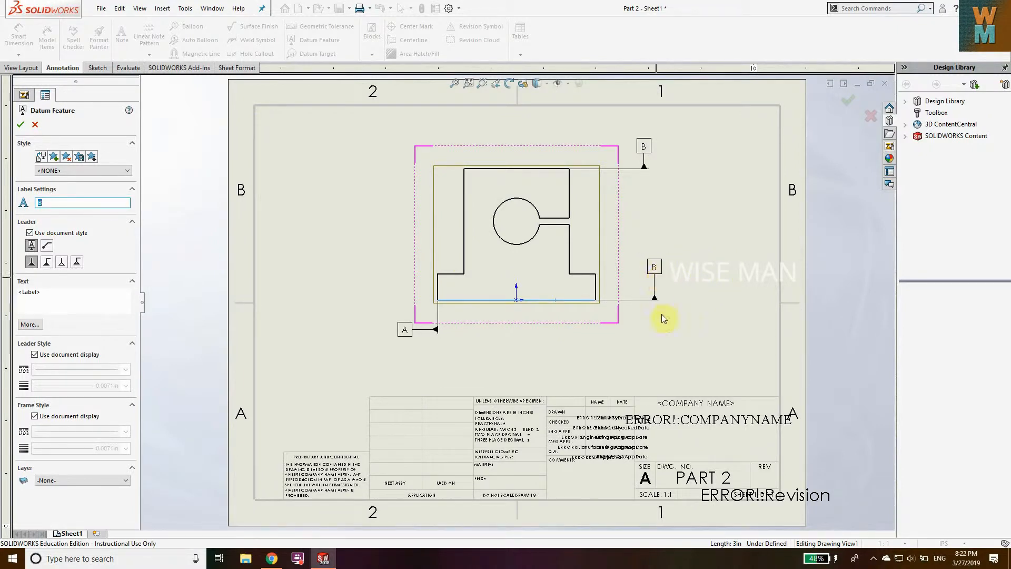
pyautogui.click(664, 336)
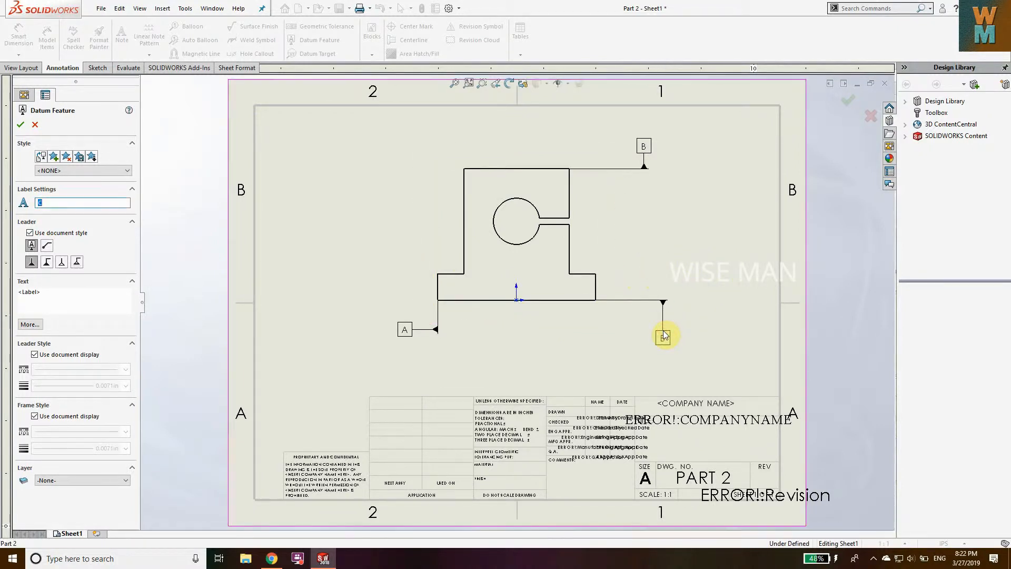
pyautogui.click(32, 125)
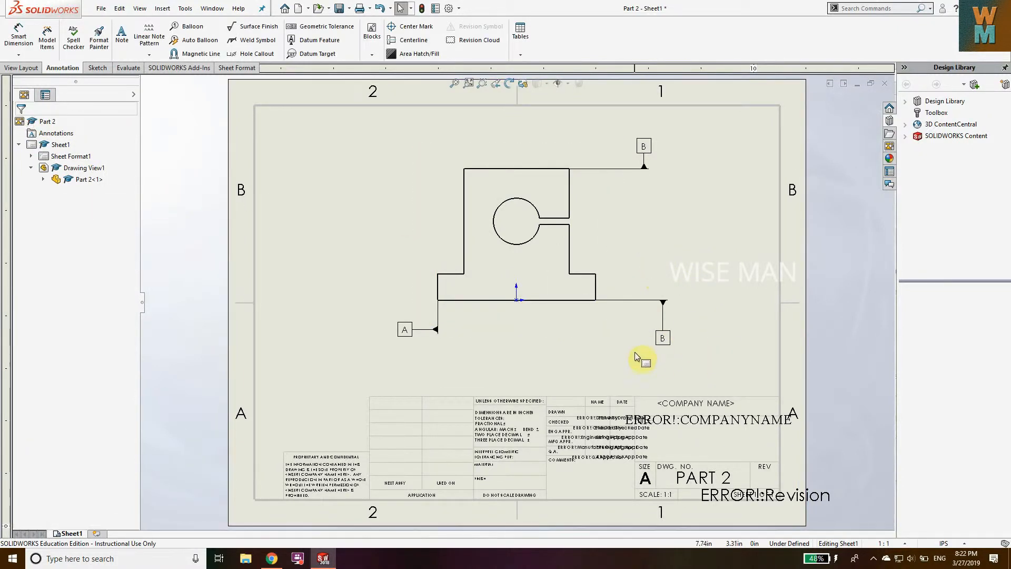
# Step: Change the label of the bottom edge's datum feature to C
pyautogui.click(662, 338)
pyautogui.doubleClick(70, 203)
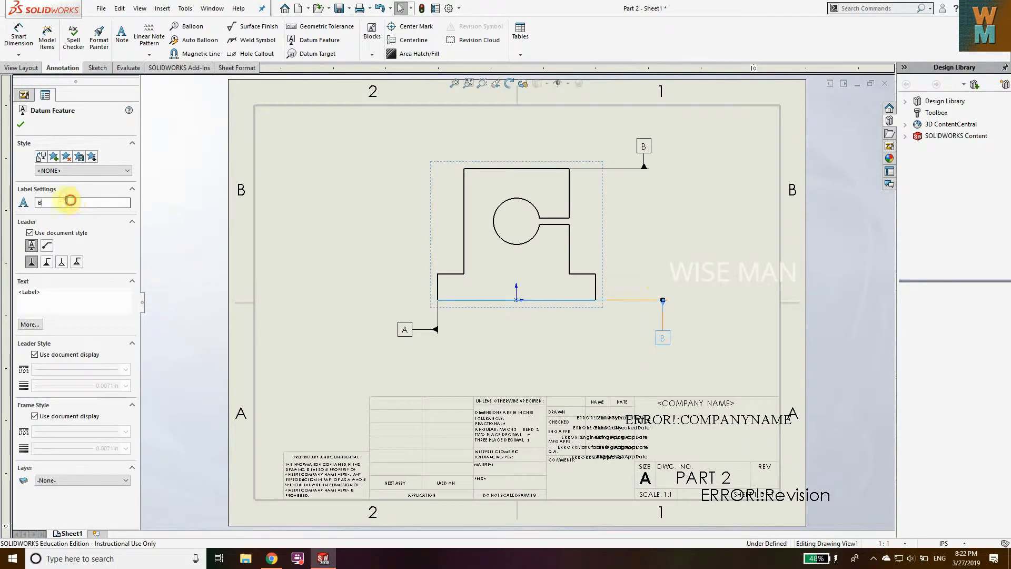
pyautogui.write('C')
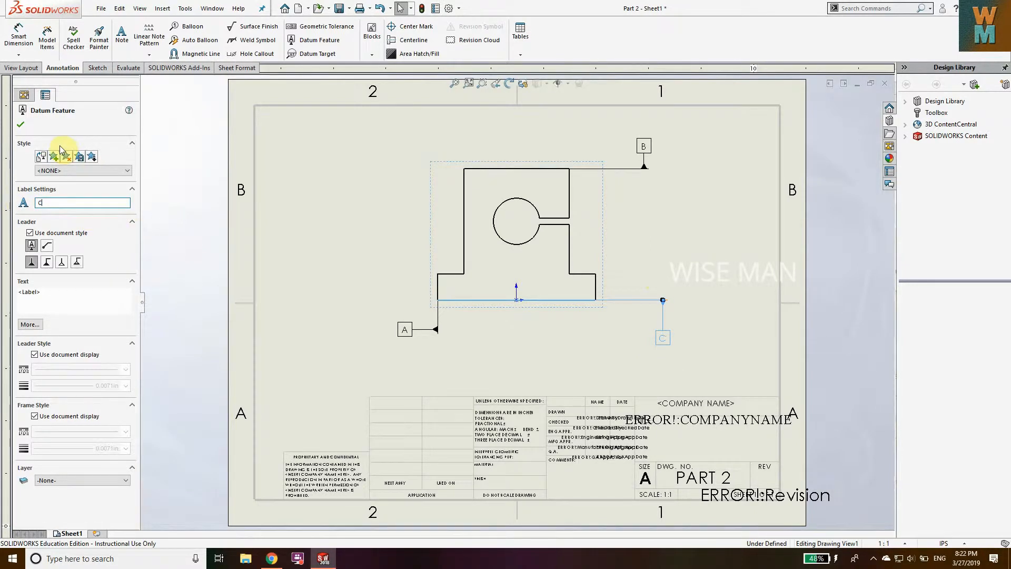
pyautogui.click(21, 125)
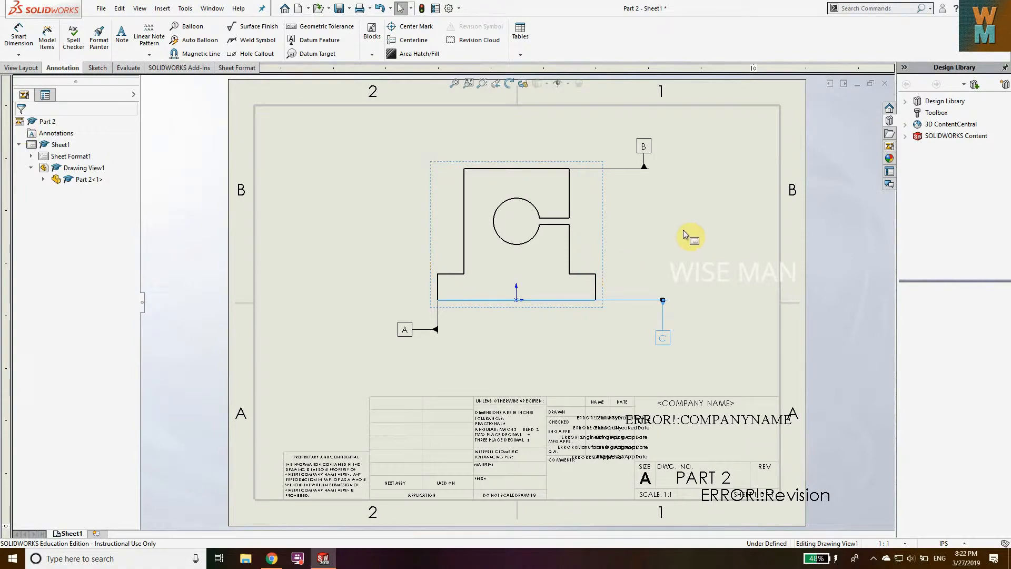
# Step: Switch to Chrome to examine the chart of geometric characteristic symbols and categories, and return to the SOLIDWORKS drawing
pyautogui.click(271, 559)
pyautogui.click(567, 9)
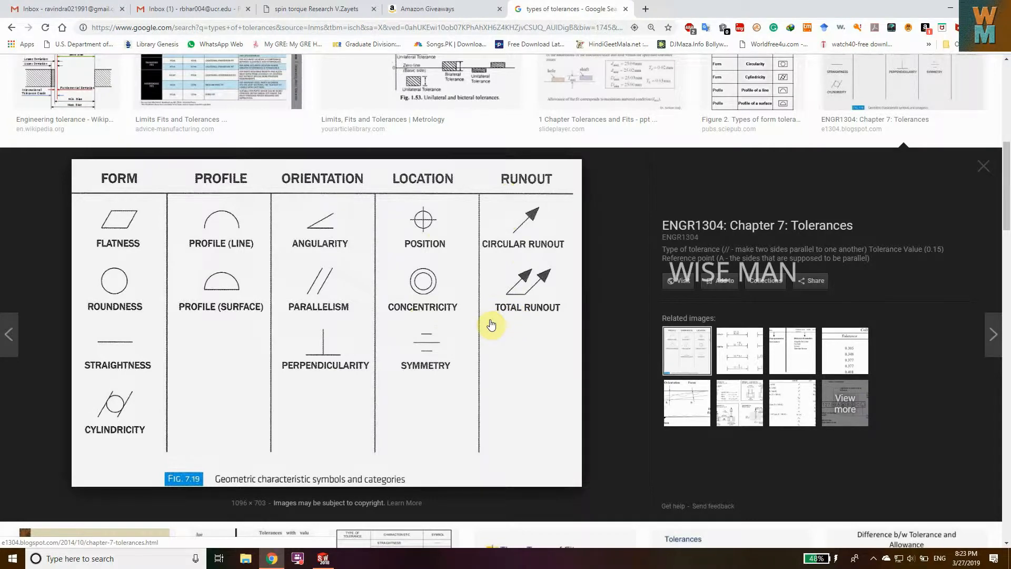
pyautogui.click(323, 559)
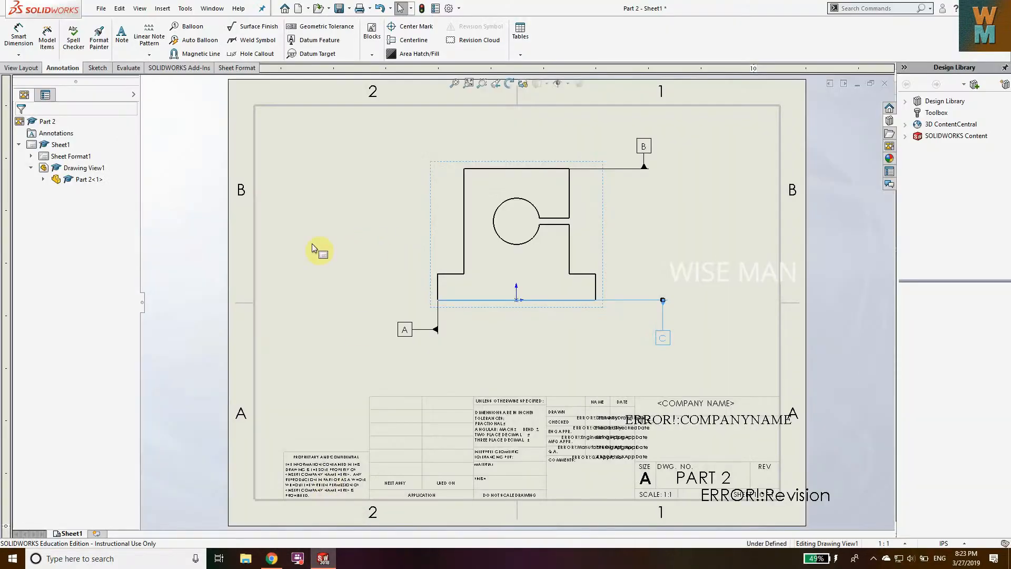
# Step: Set the first symbol of a new geometric tolerance to straightness, checking the symbols against the tolerance chart in Chrome
pyautogui.click(312, 29)
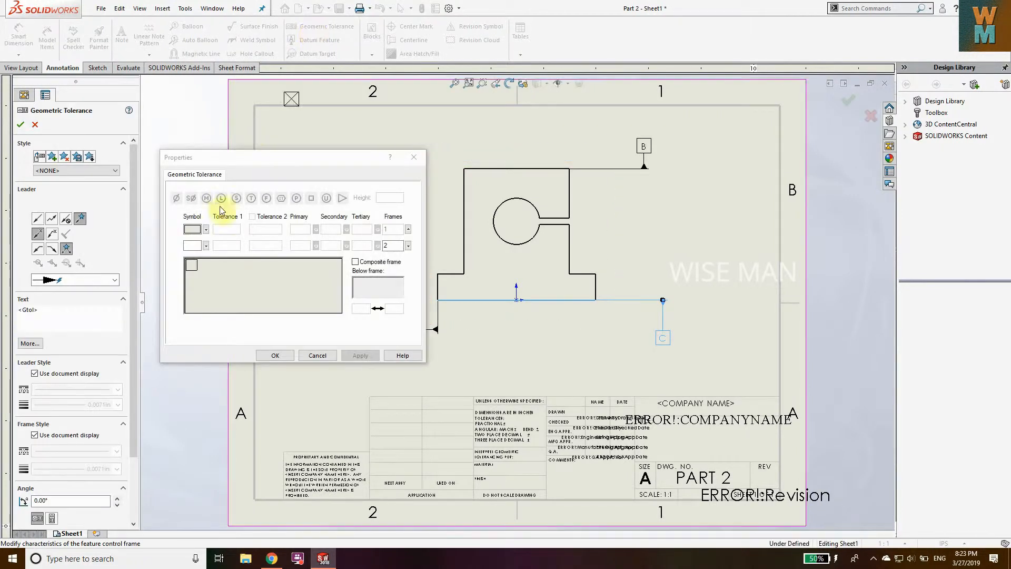
pyautogui.moveTo(255, 158); pyautogui.dragTo(245, 132)
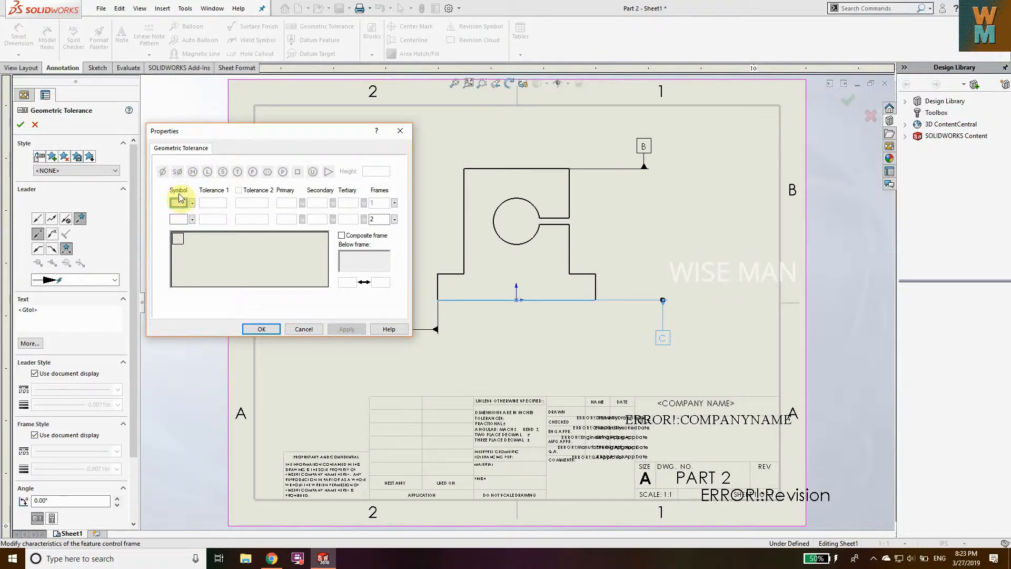
pyautogui.click(193, 203)
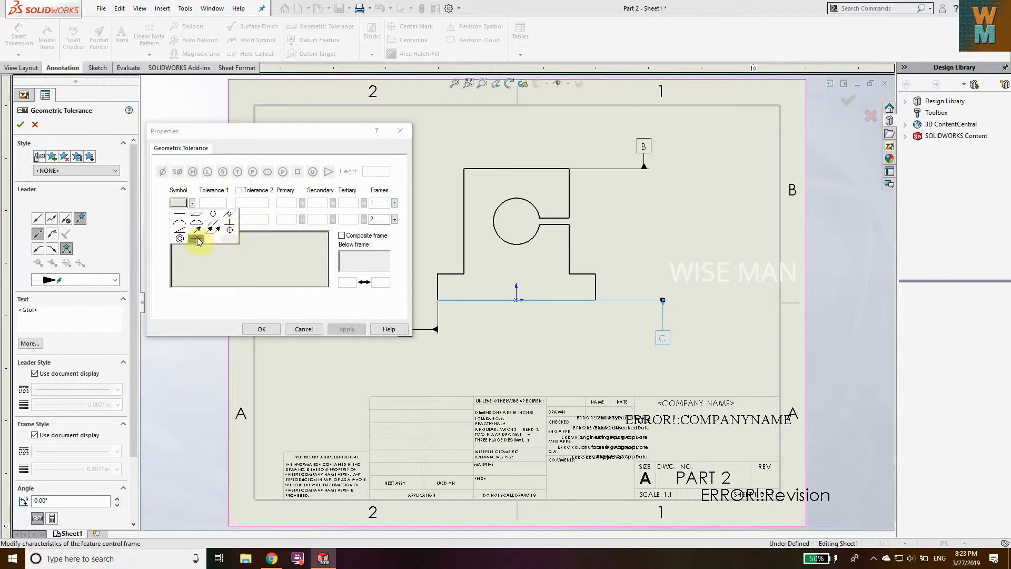
pyautogui.click(272, 558)
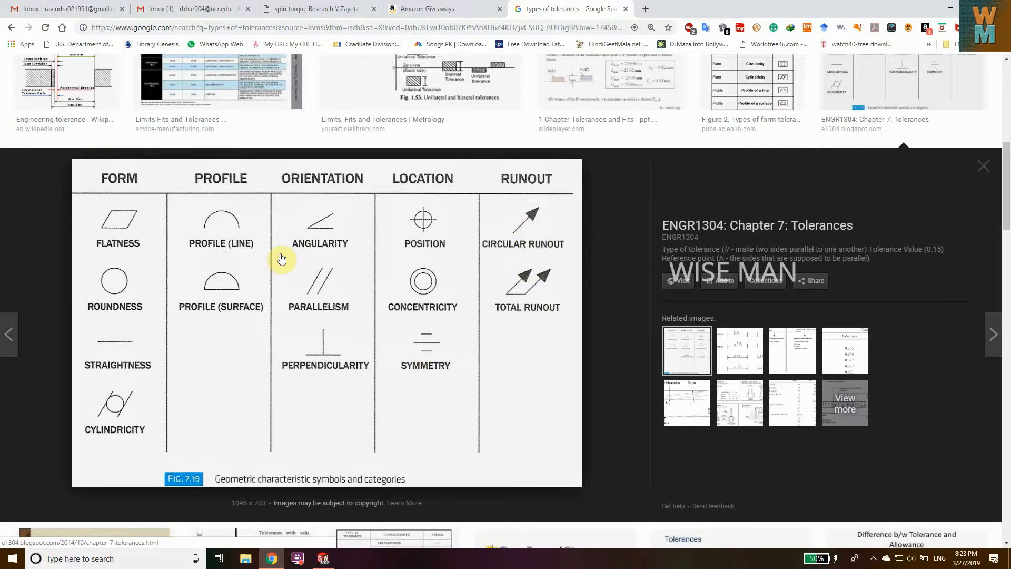
pyautogui.click(324, 557)
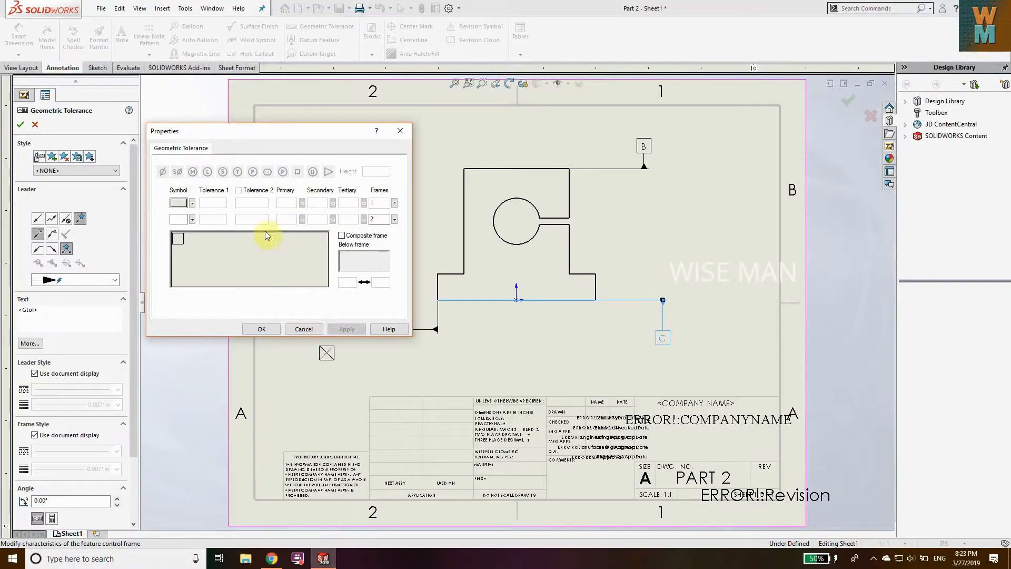
pyautogui.click(192, 203)
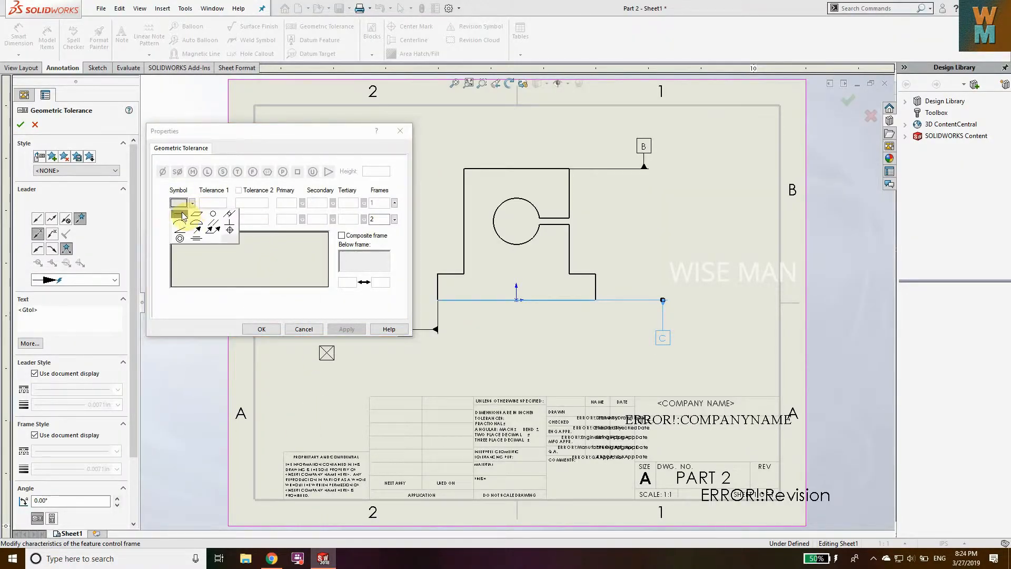
pyautogui.click(182, 214)
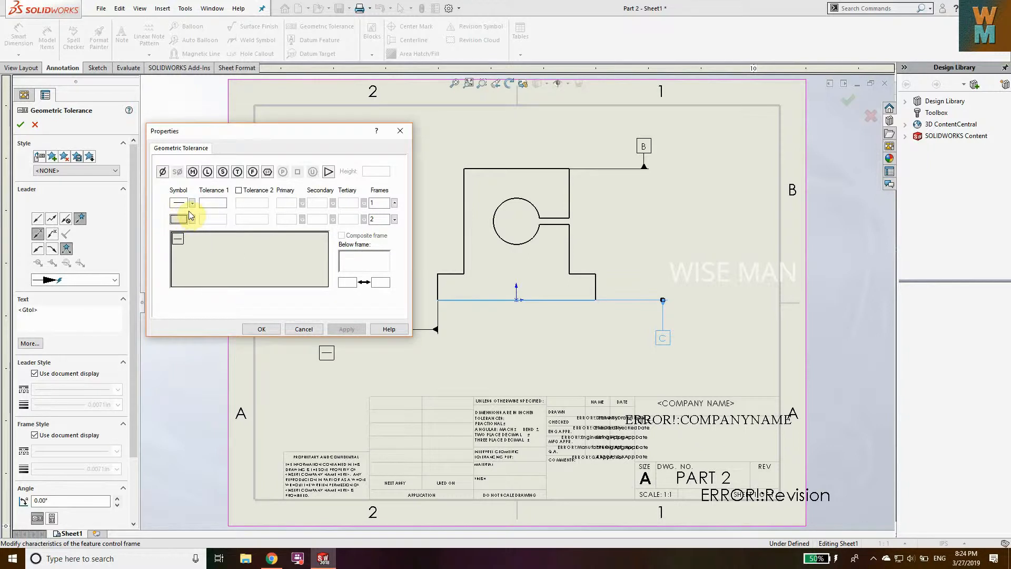
# Step: Set the straightness tolerance to 0.001 and place its frame above the part's top edge, between the part and the upper border
pyautogui.click(210, 204)
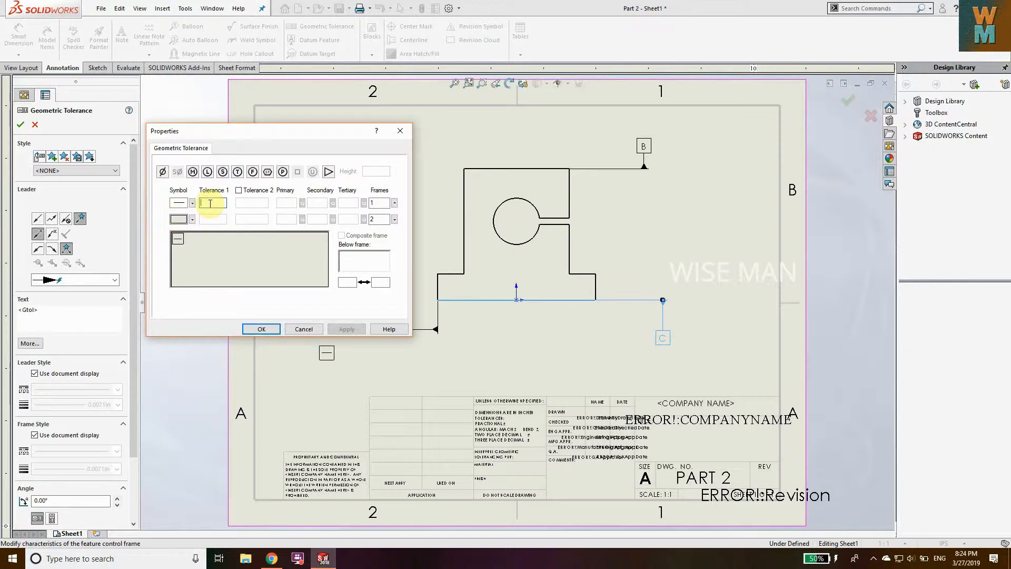
pyautogui.write('0.001')
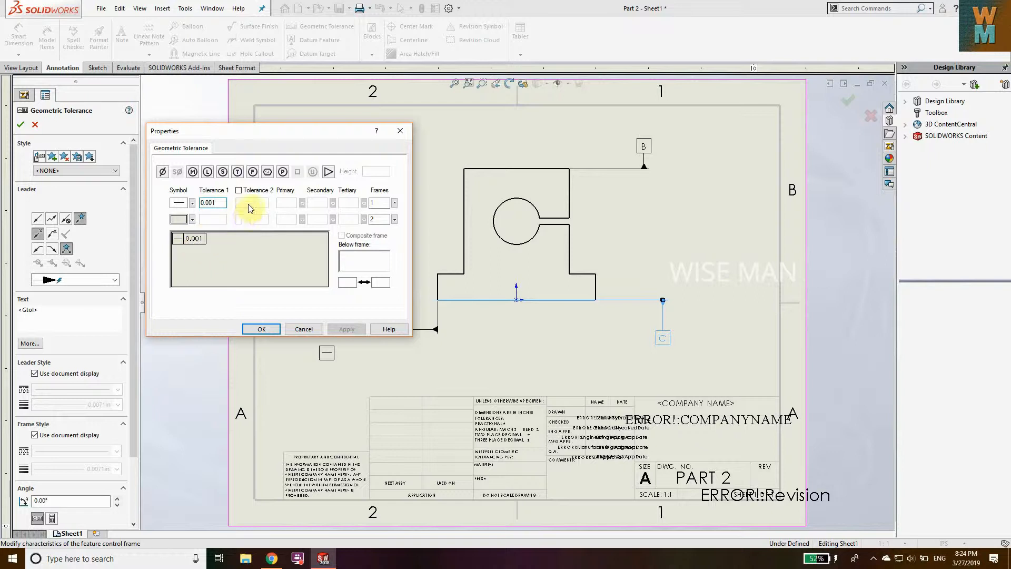
pyautogui.click(262, 329)
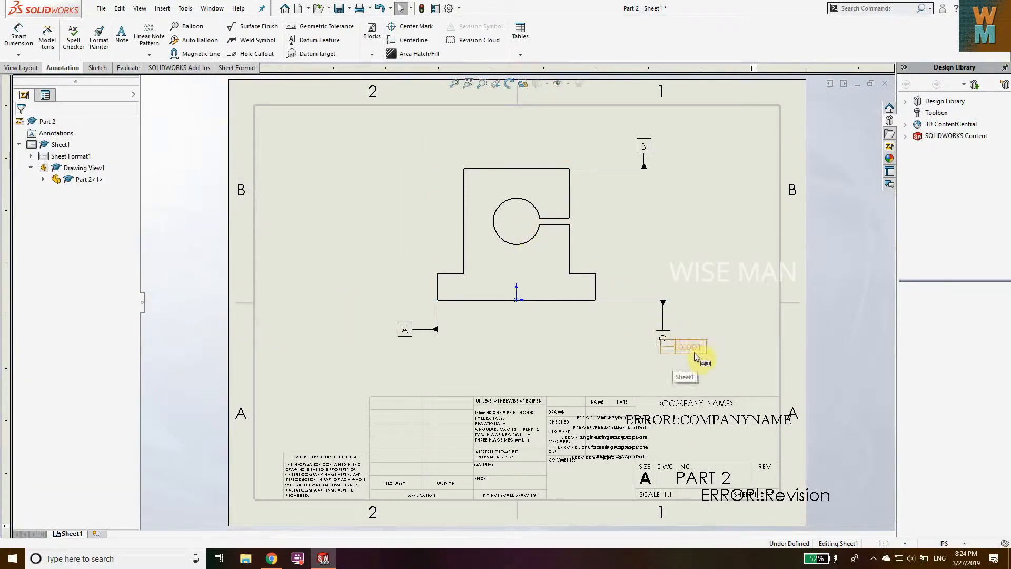
pyautogui.moveTo(695, 355); pyautogui.dragTo(378, 156)
pyautogui.click(564, 172)
pyautogui.click(479, 171)
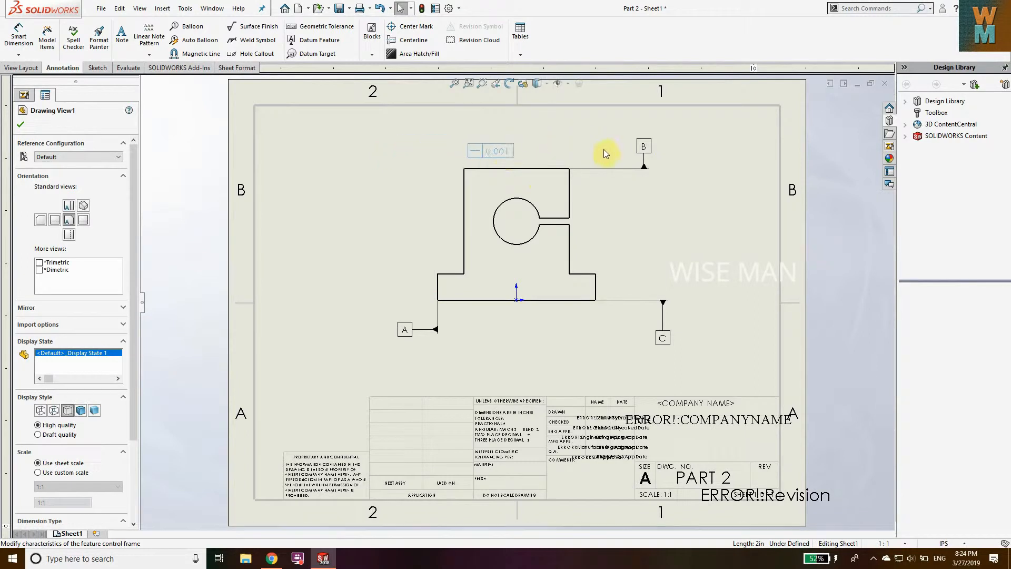
pyautogui.moveTo(622, 140); pyautogui.dragTo(630, 143)
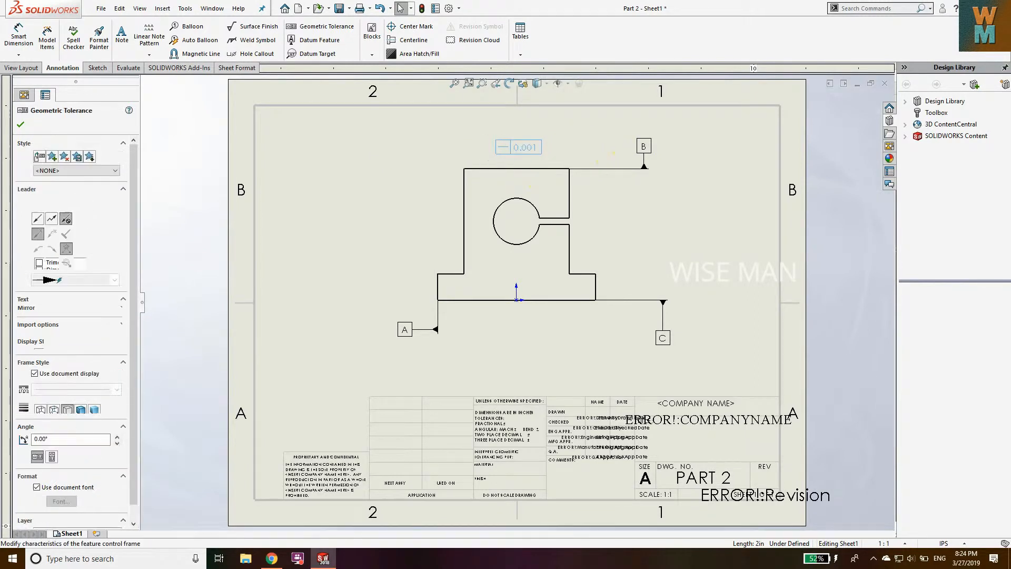
# Step: Add a leader from the straightness frame to the part's top edge and position the frame so the leader runs vertically
pyautogui.click(39, 236)
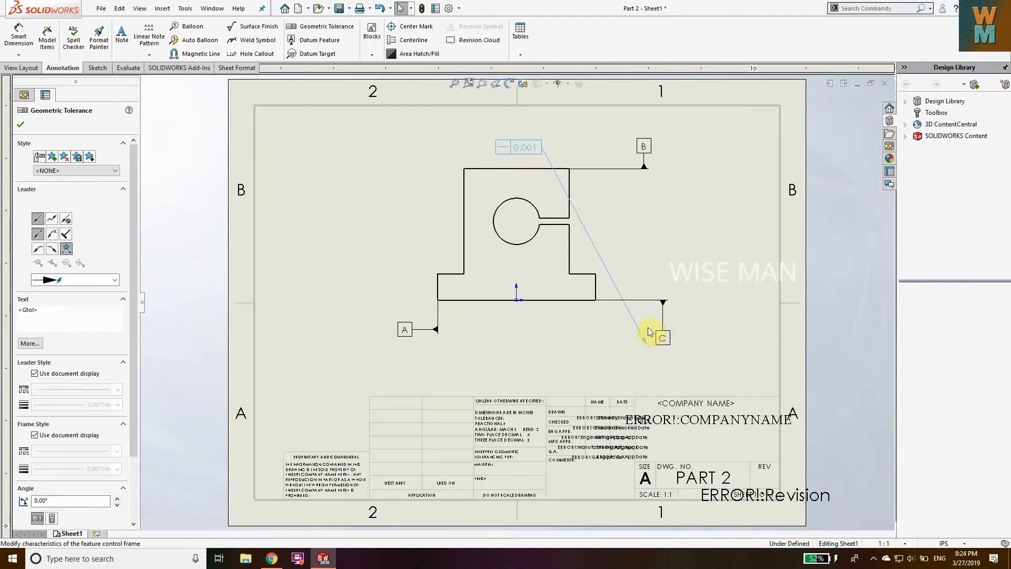
pyautogui.click(553, 170)
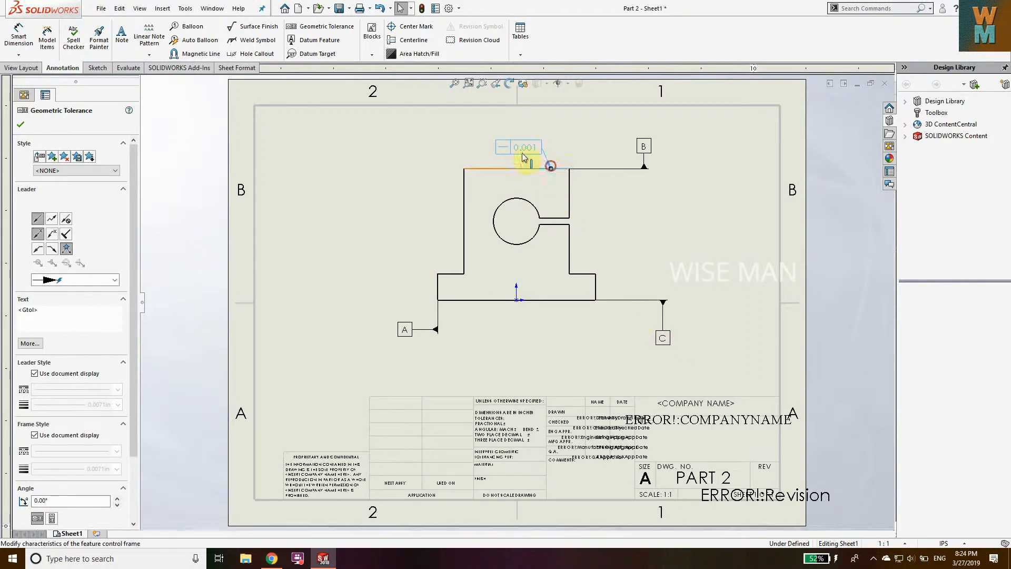
pyautogui.click(554, 143)
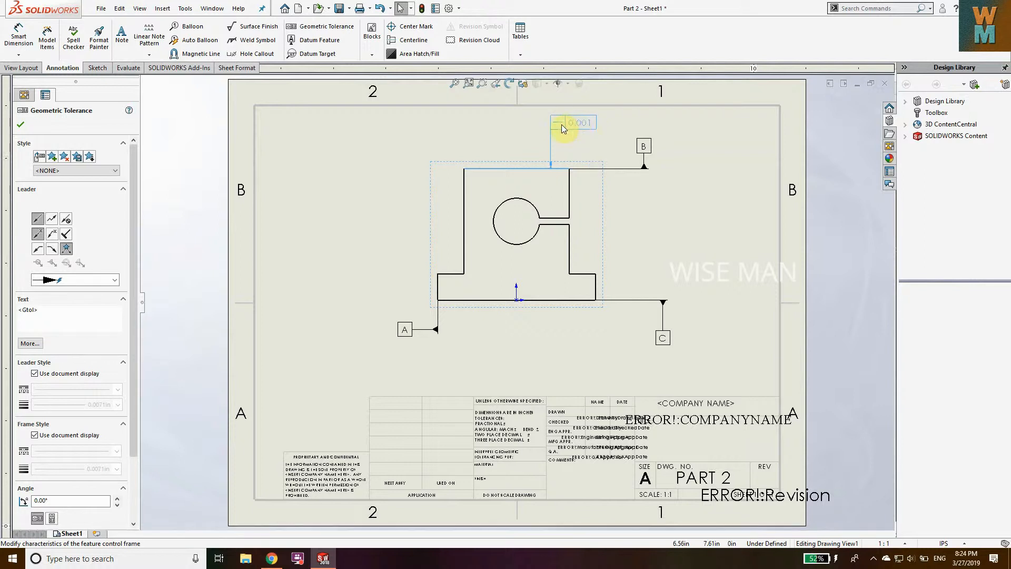
pyautogui.moveTo(562, 127); pyautogui.dragTo(563, 135)
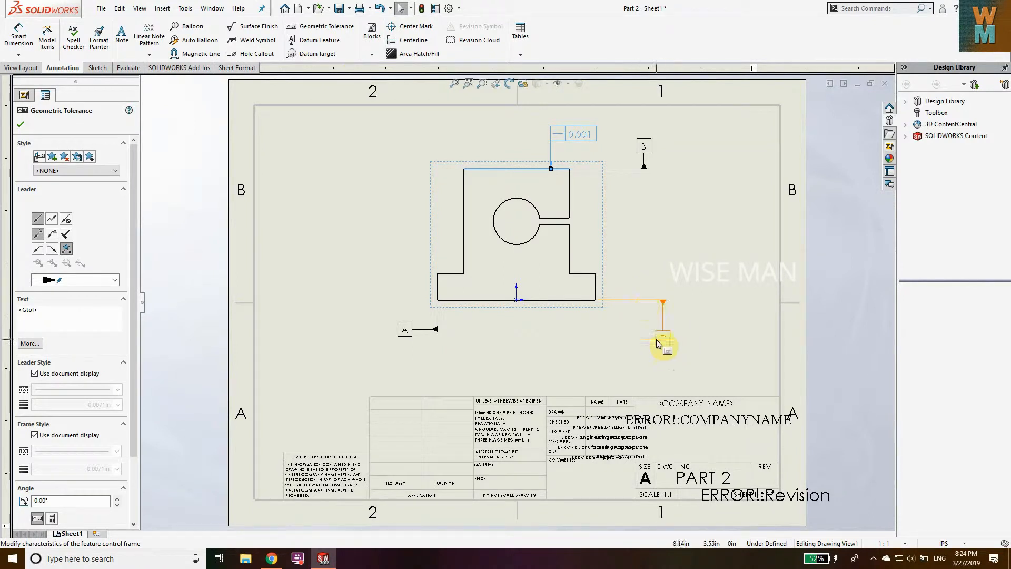
# Step: Create a flatness tolerance of 0.002 and place its frame directly beside the datum C symbol below the base
pyautogui.click(657, 315)
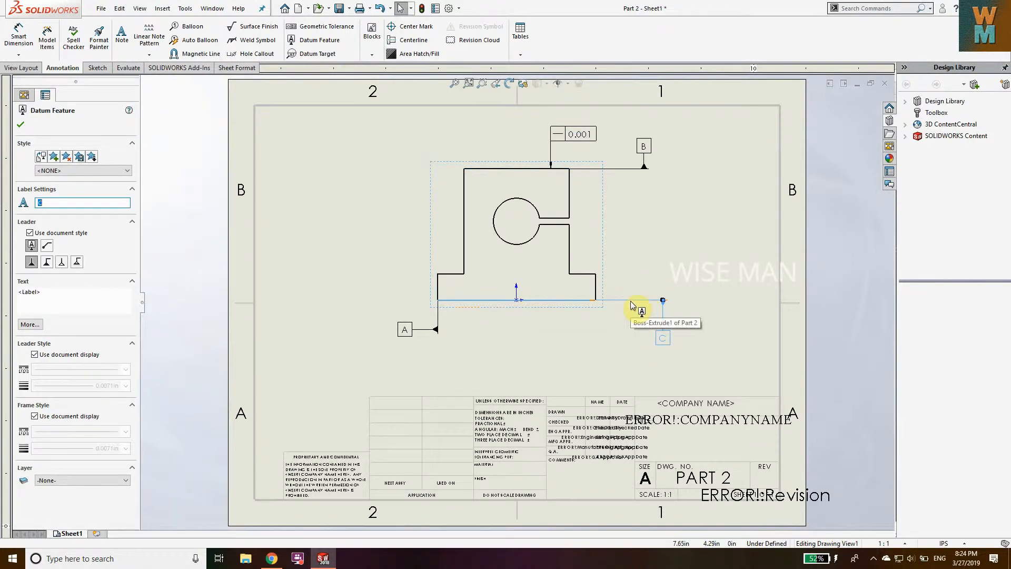
pyautogui.click(334, 30)
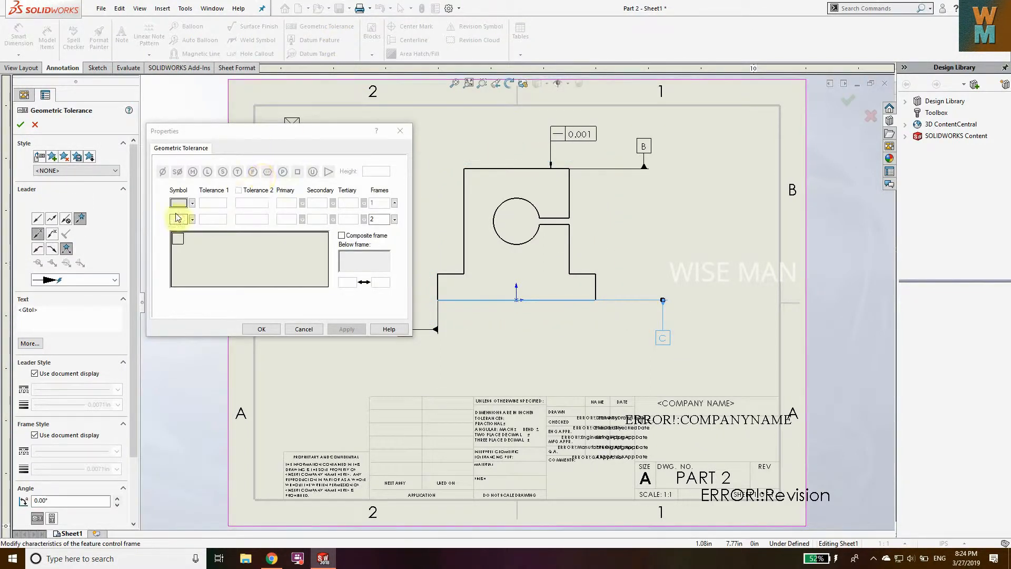
pyautogui.click(192, 203)
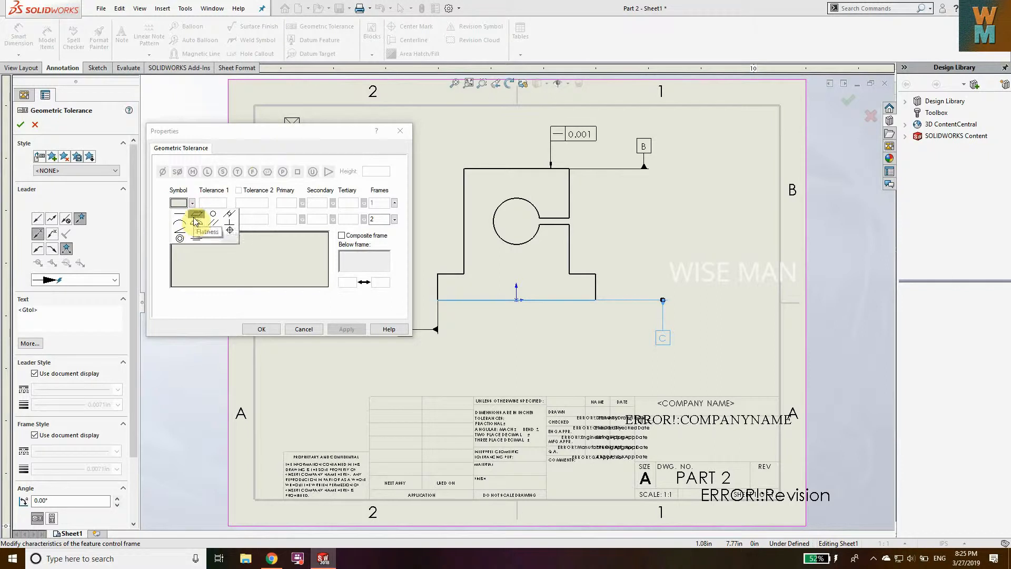
pyautogui.click(196, 221)
pyautogui.click(212, 203)
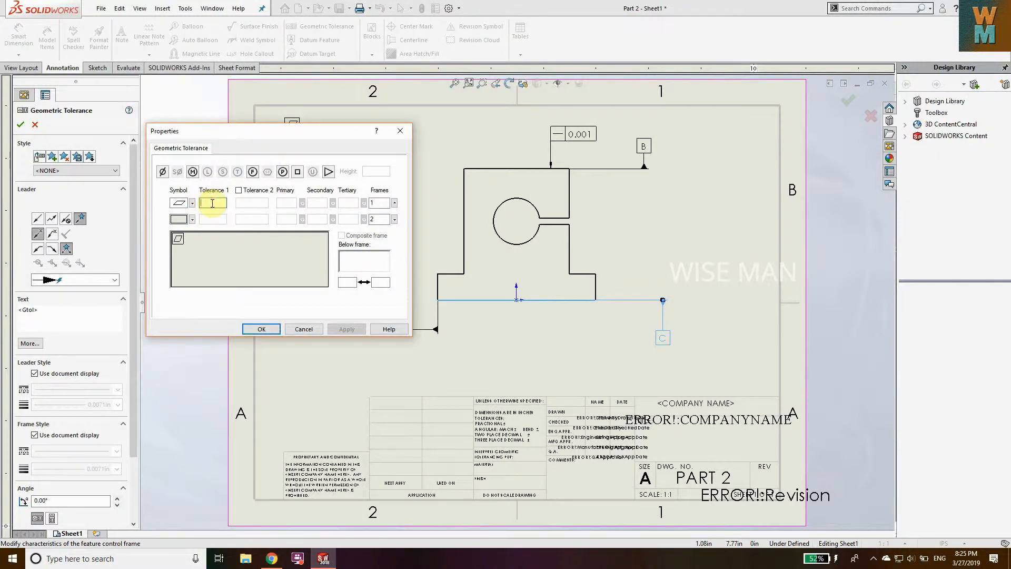
pyautogui.write('0.002')
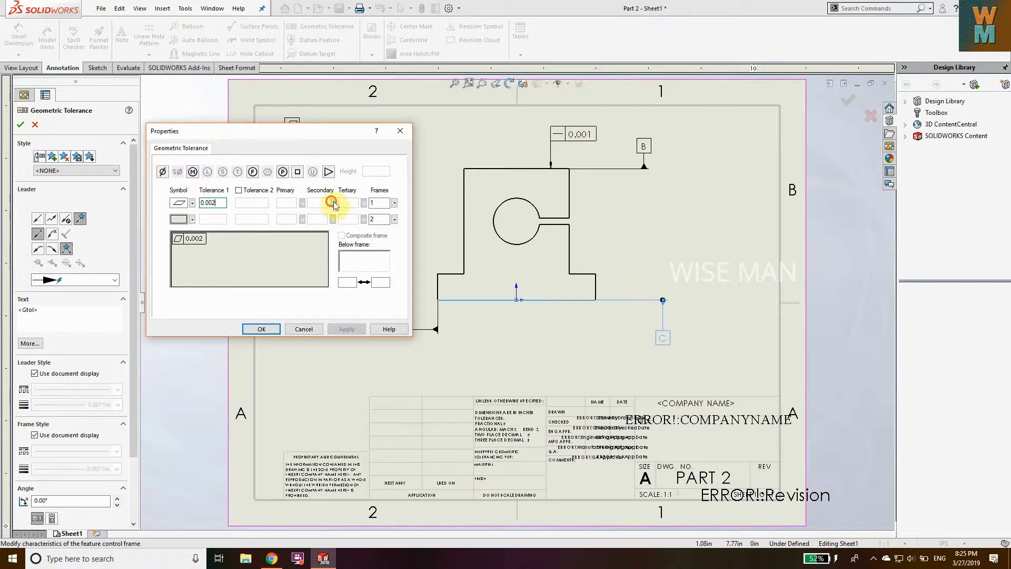
pyautogui.click(394, 203)
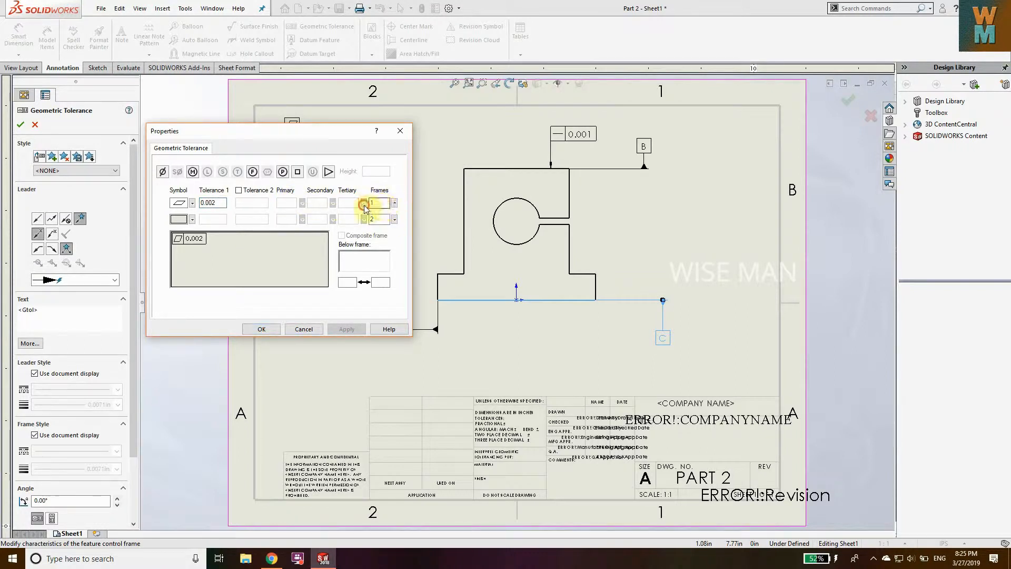
pyautogui.click(264, 330)
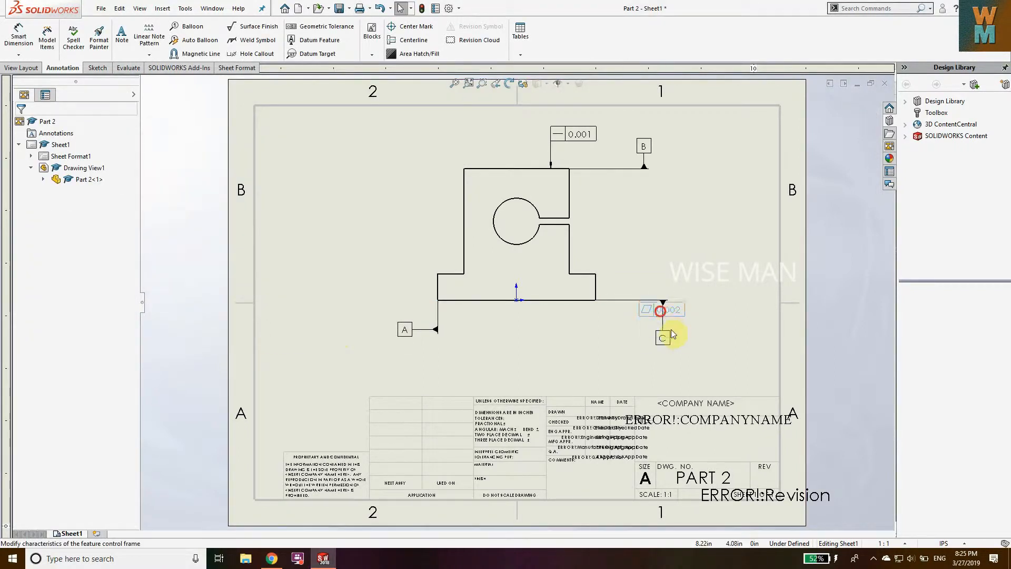
pyautogui.click(639, 352)
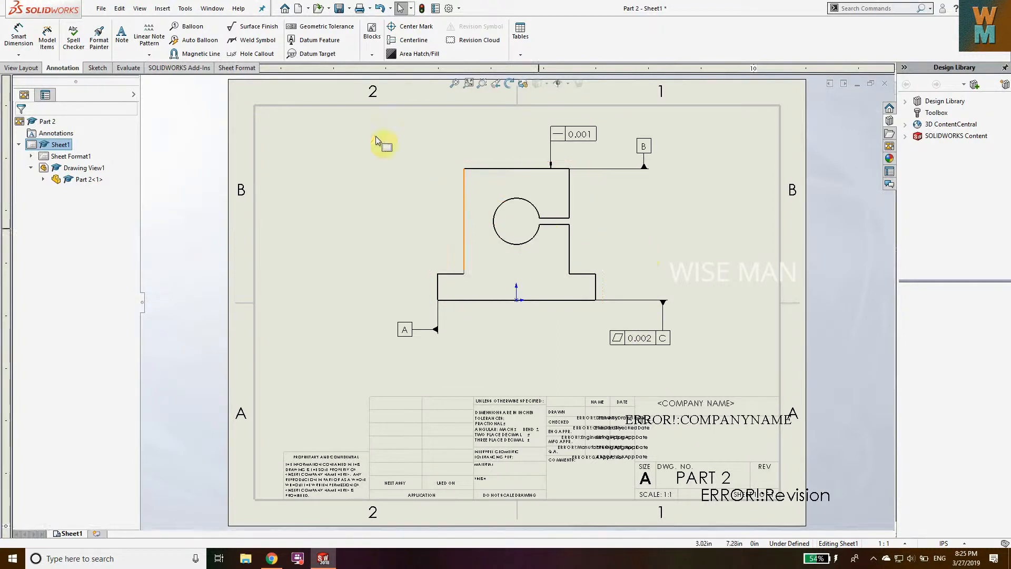
# Step: Start a new geometric tolerance with the circularity symbol and set its first tolerance to 0.005
pyautogui.click(326, 29)
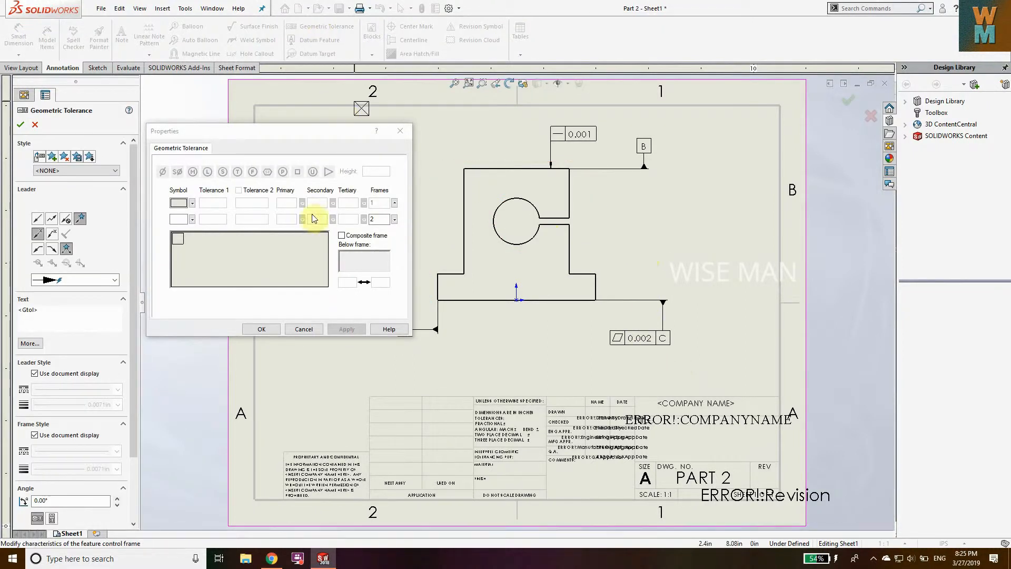
pyautogui.click(192, 203)
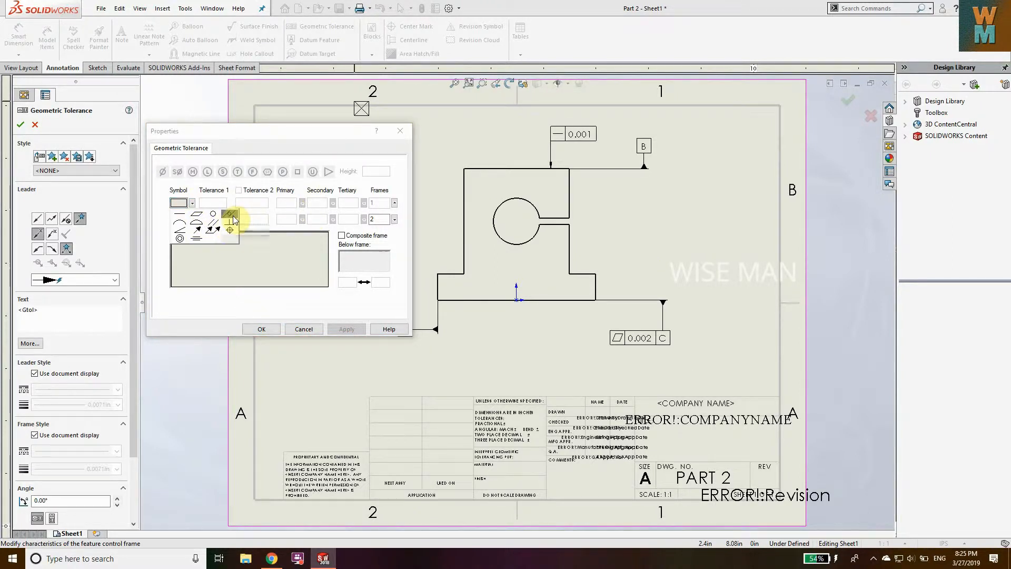
pyautogui.click(232, 217)
pyautogui.click(209, 219)
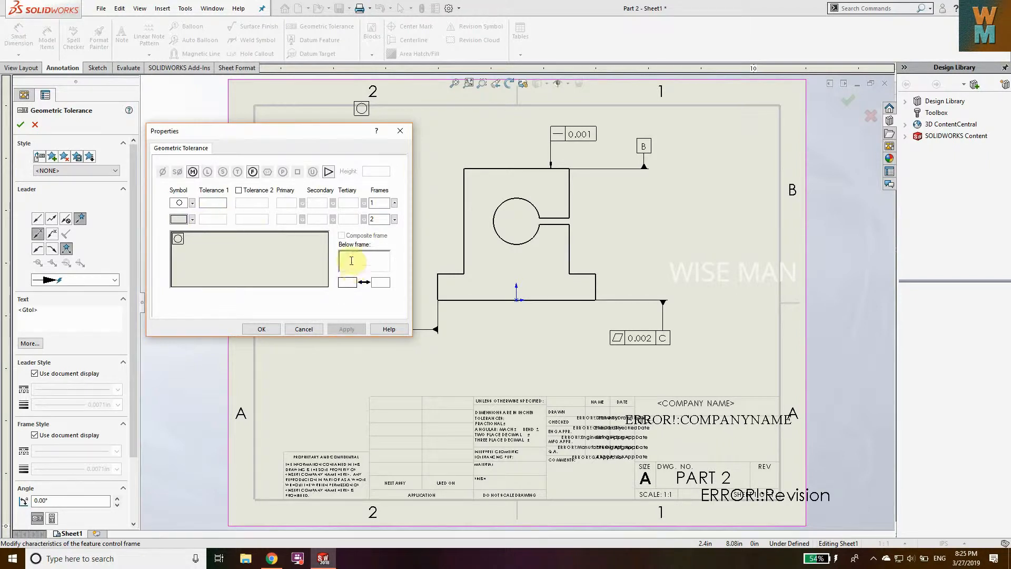
pyautogui.click(350, 259)
pyautogui.click(216, 203)
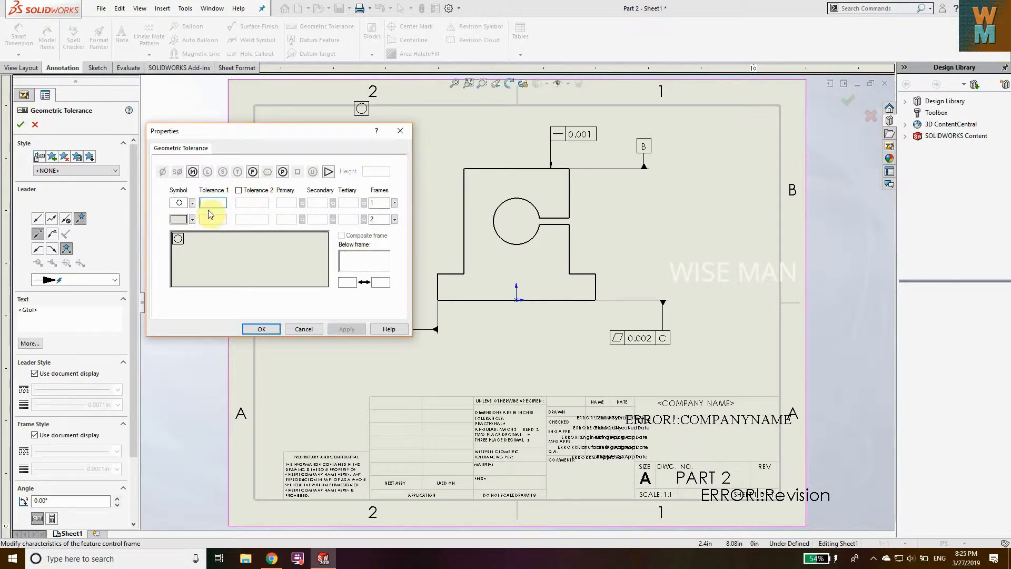
pyautogui.write('0.005')
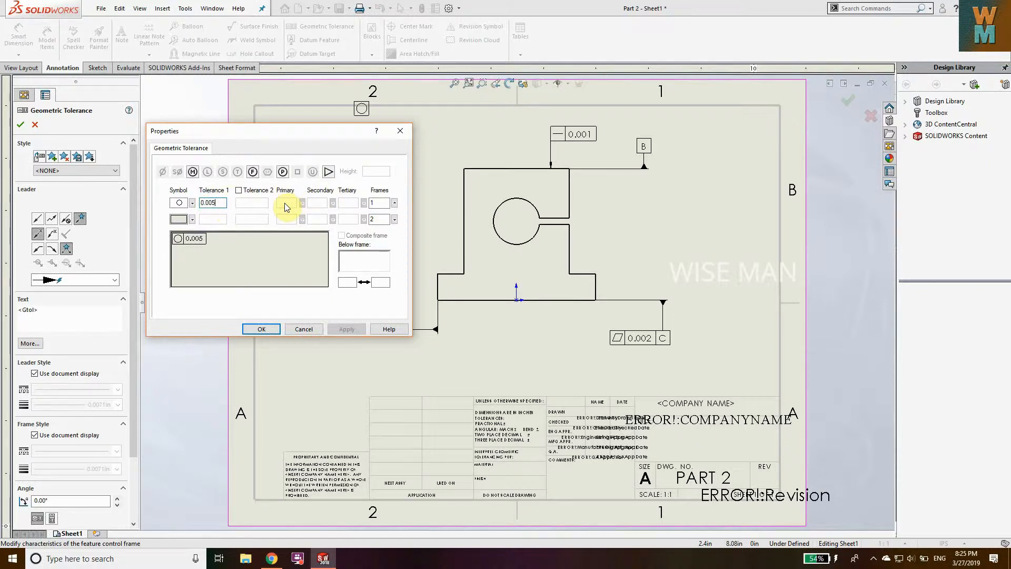
# Step: Enable the second tolerance of the circularity frame and set it to 0.001
pyautogui.click(240, 191)
pyautogui.click(246, 202)
pyautogui.write('0.00')
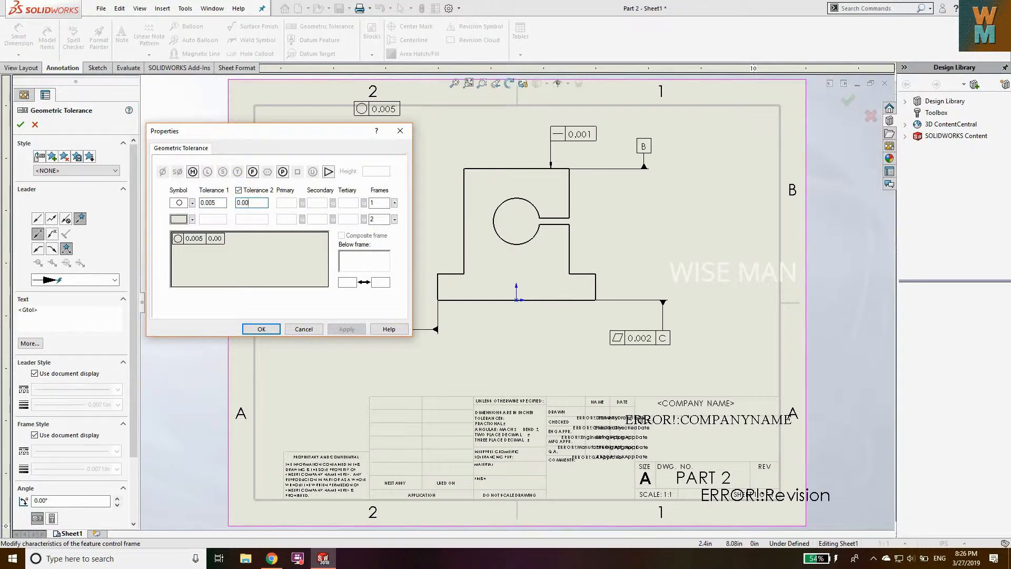
pyautogui.write('1')
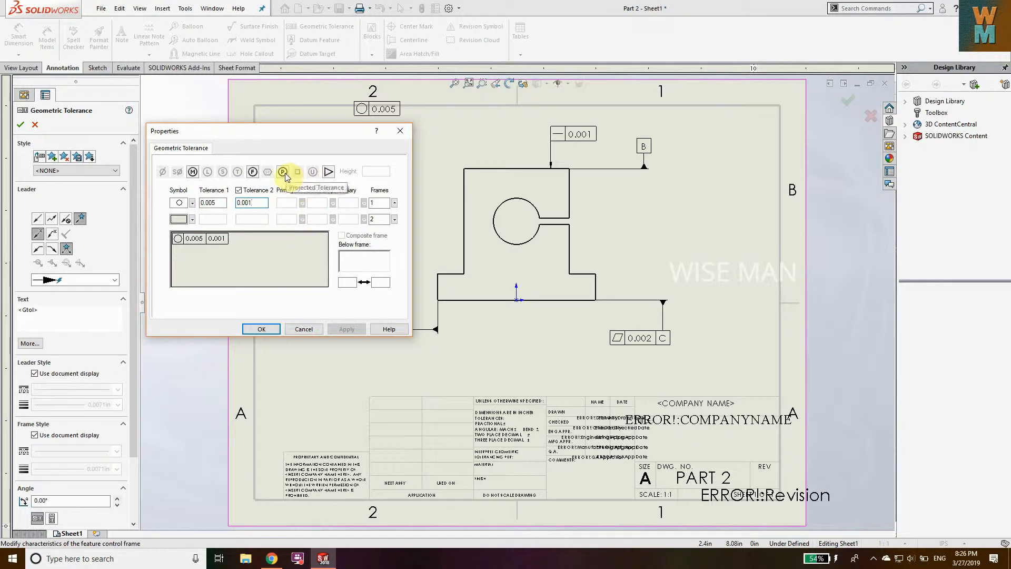
# Step: Add the maximum material condition, free state and projected tolerance modifiers after the 0.001 tolerance, trying the translation modifier without keeping it
pyautogui.click(196, 174)
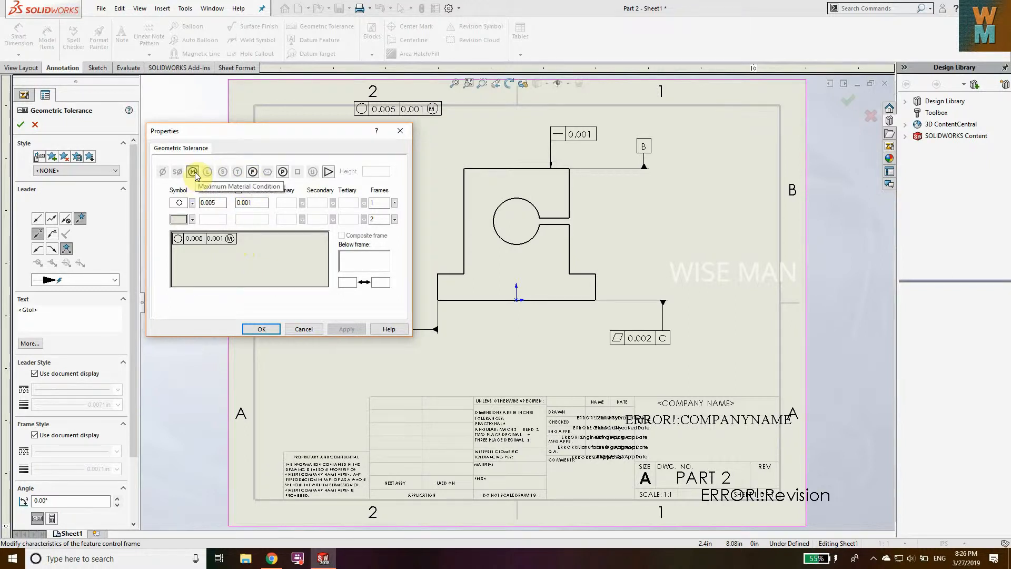
pyautogui.click(253, 172)
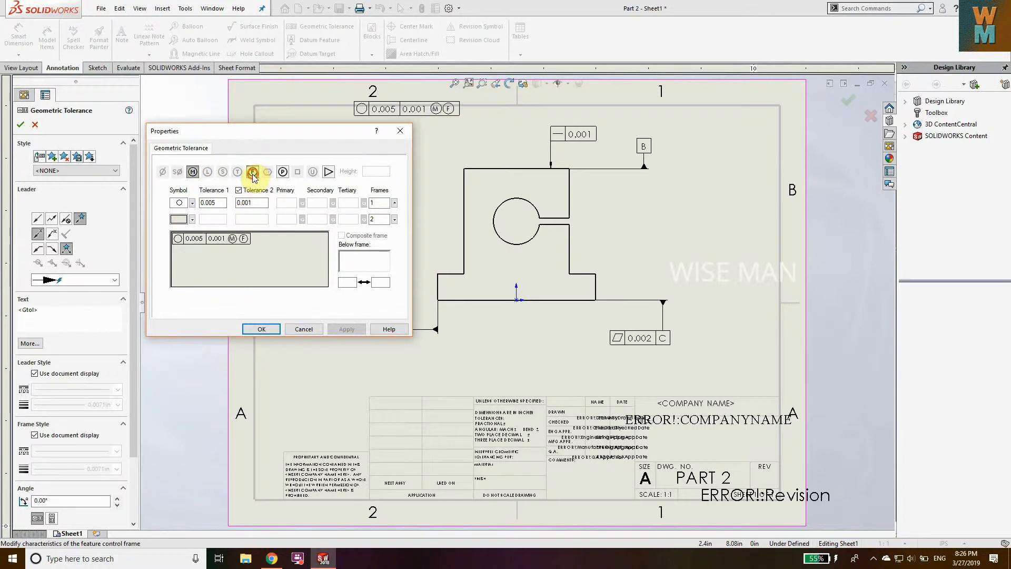
pyautogui.click(282, 174)
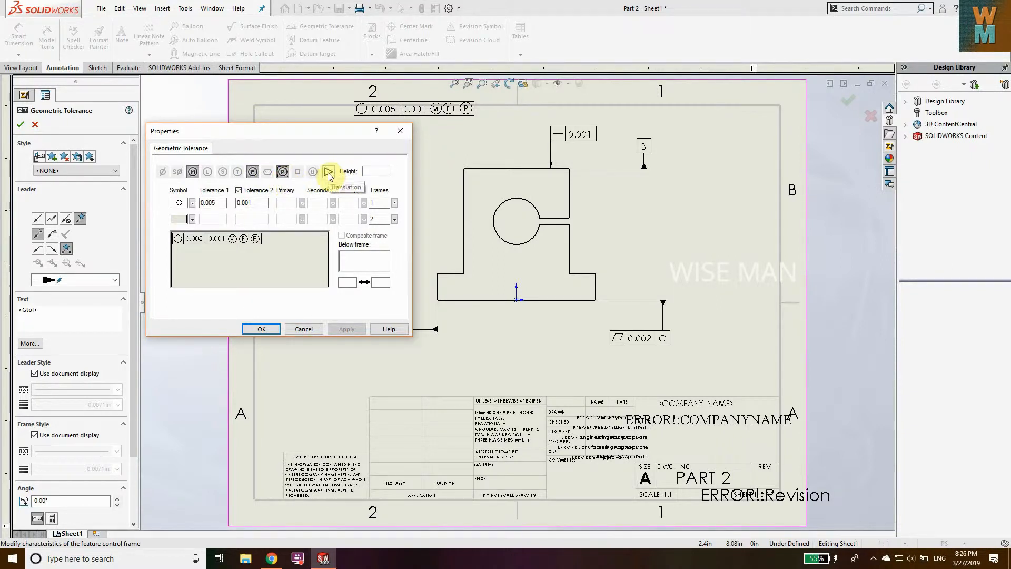
pyautogui.click(328, 173)
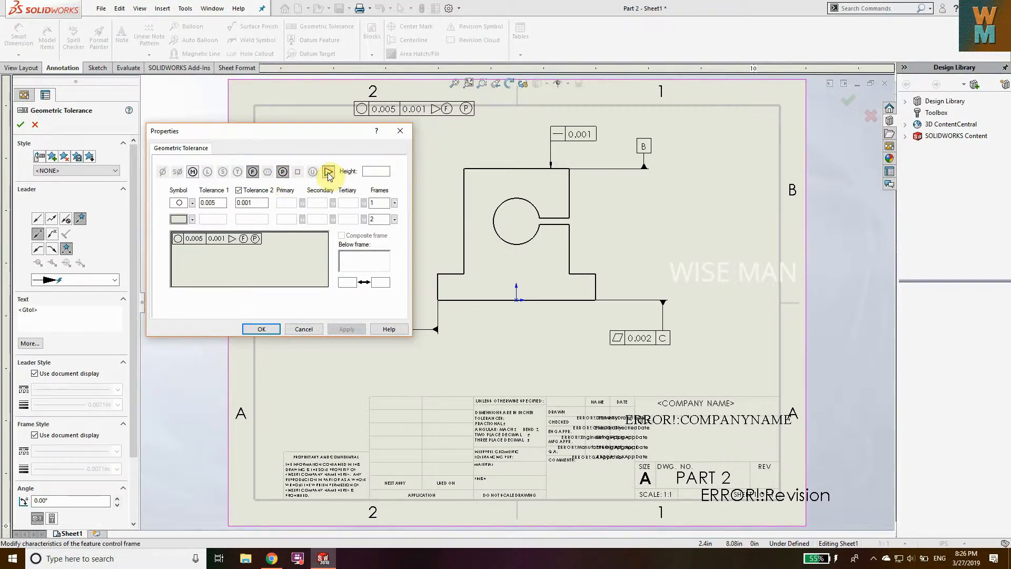
pyautogui.click(192, 171)
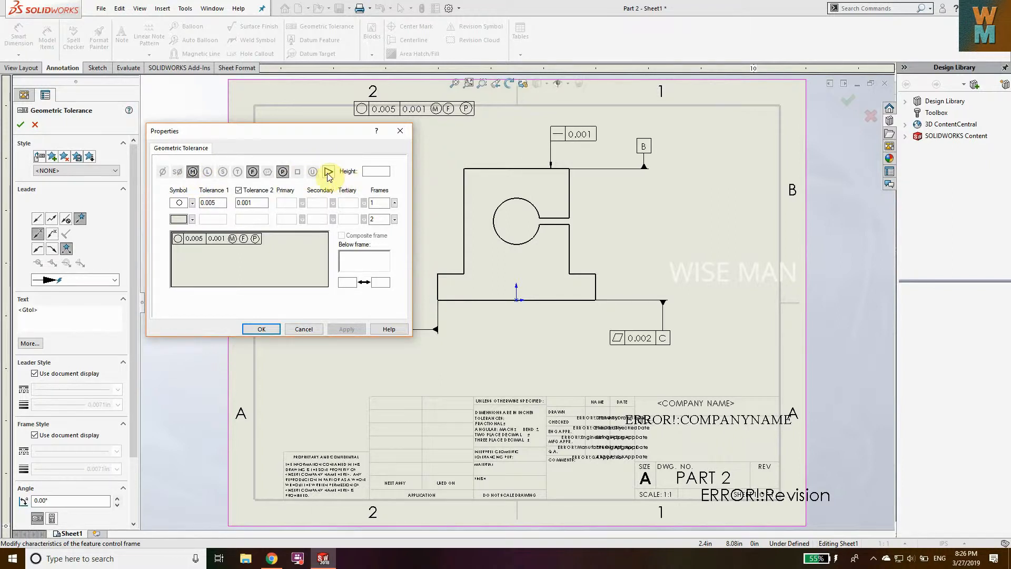
# Step: Set the height of the projected tolerance zone to 0.002
pyautogui.click(373, 171)
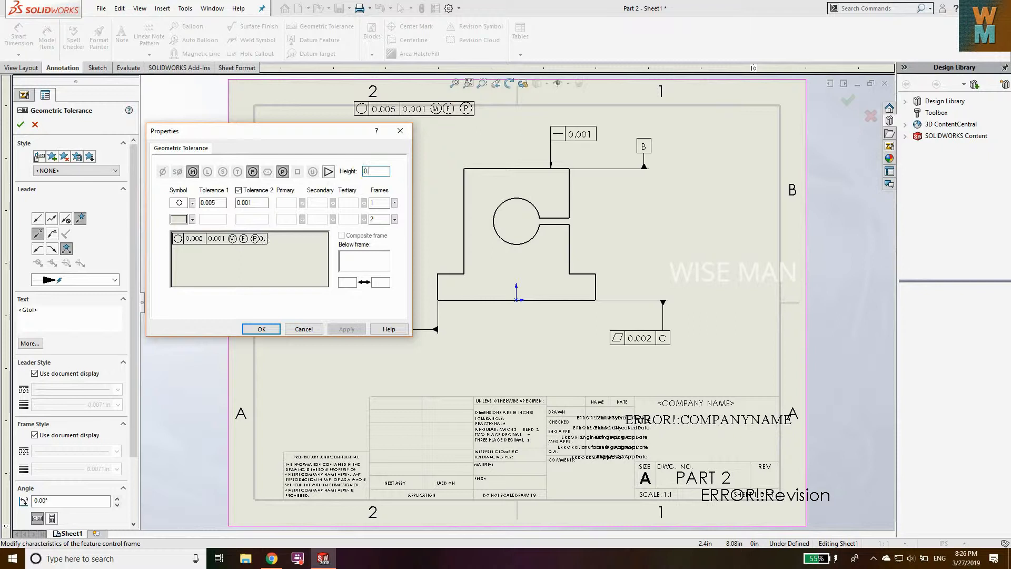
pyautogui.write('0.001')
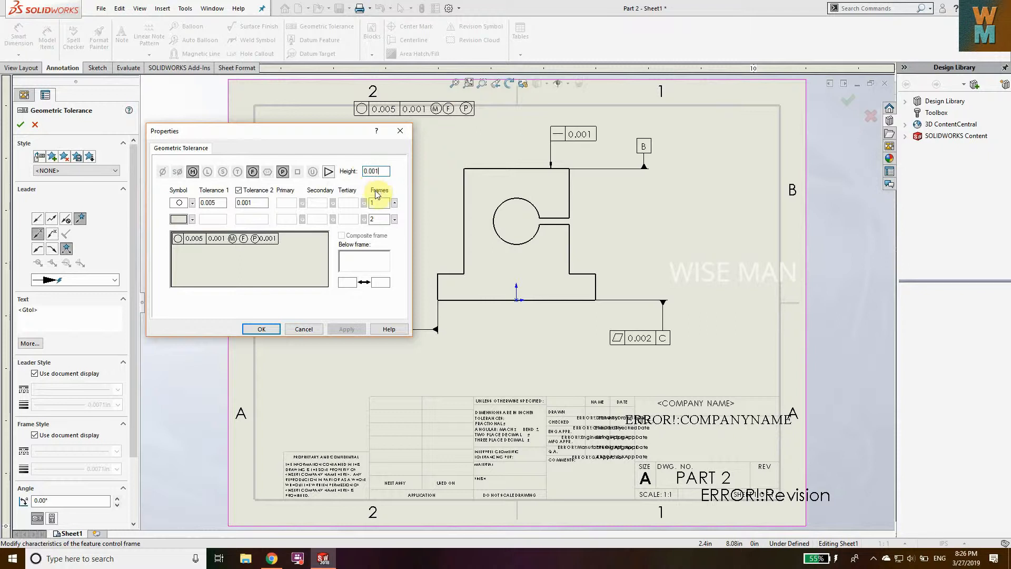
pyautogui.write('2')
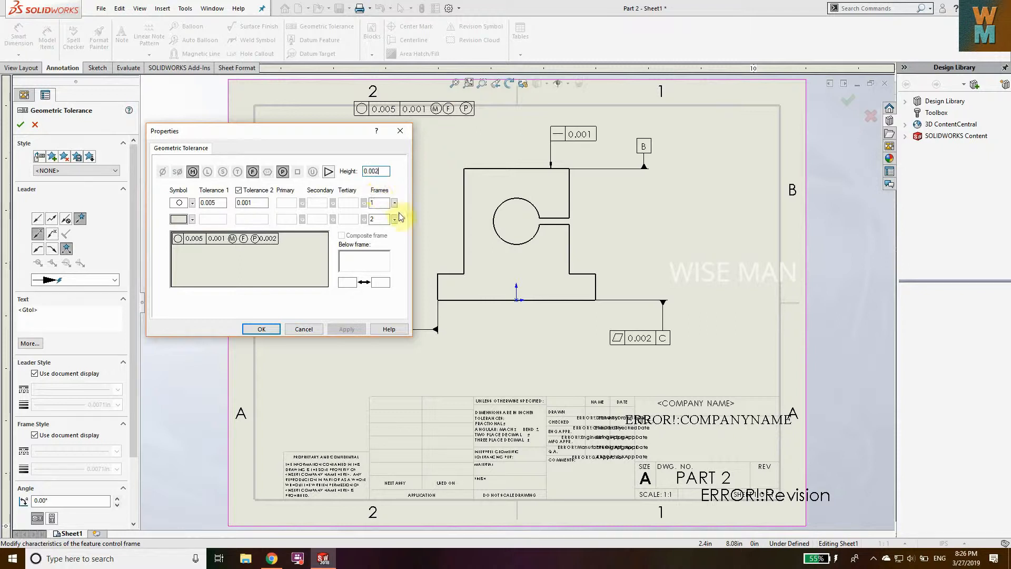
# Step: Add the text TOP below the circularity frame and place the frame in the free area to the upper left of the part
pyautogui.click(365, 261)
pyautogui.write('1')
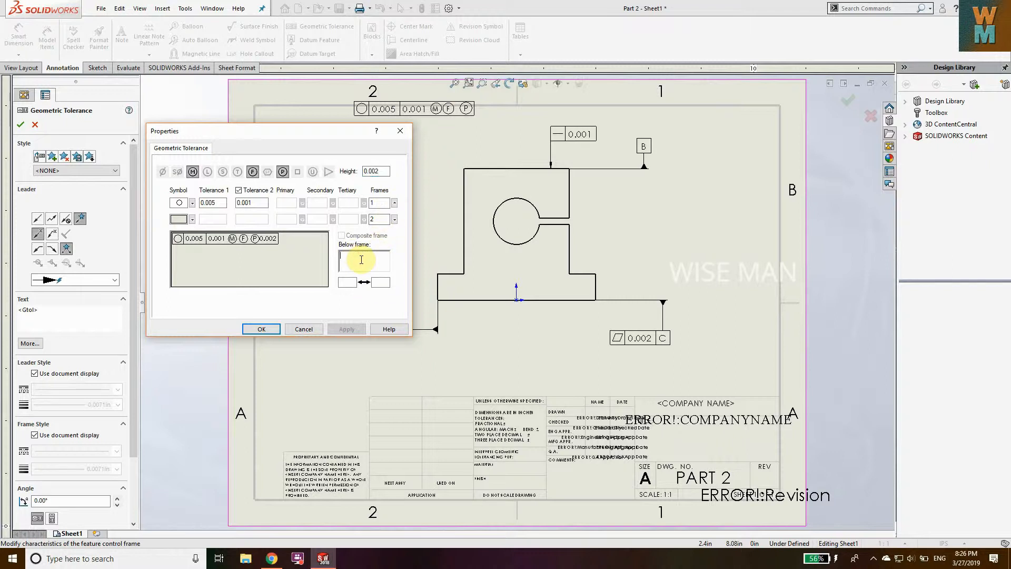
pyautogui.write('f')
pyautogui.write('TOP')
pyautogui.click(258, 330)
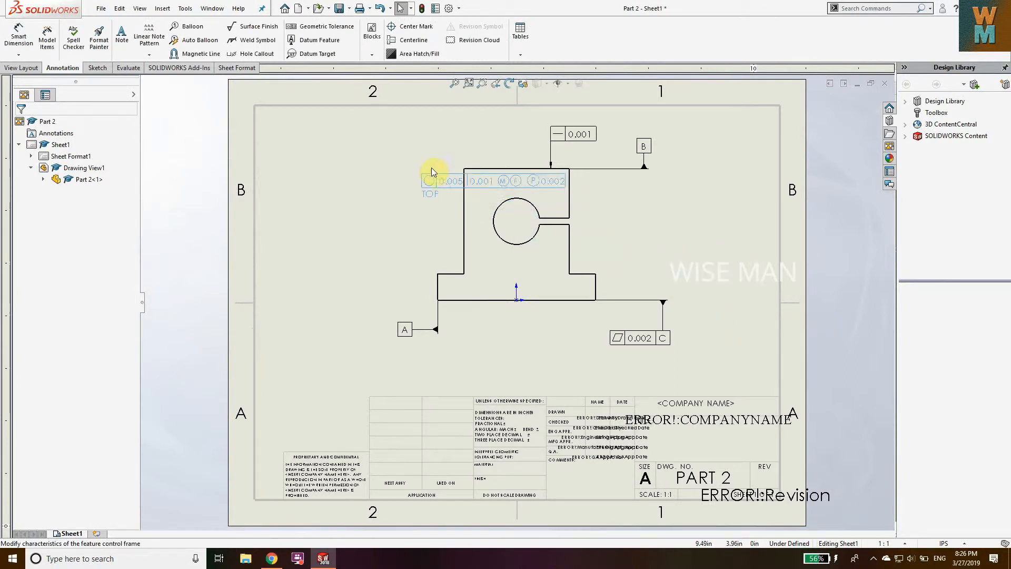
pyautogui.click(347, 136)
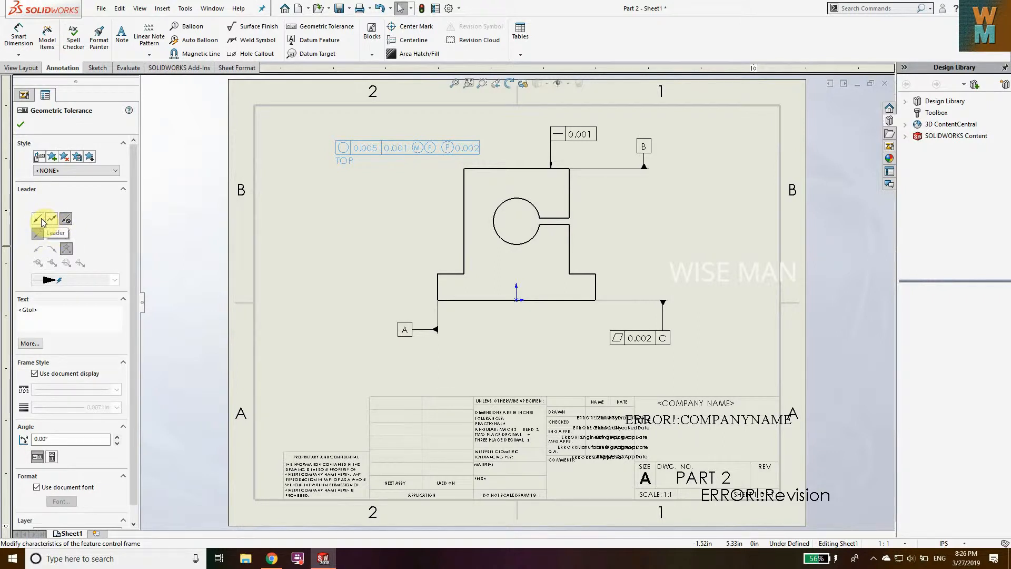
# Step: Add a straight leader to the circularity frame and attach it to the part's top edge near its upper-left corner
pyautogui.click(38, 219)
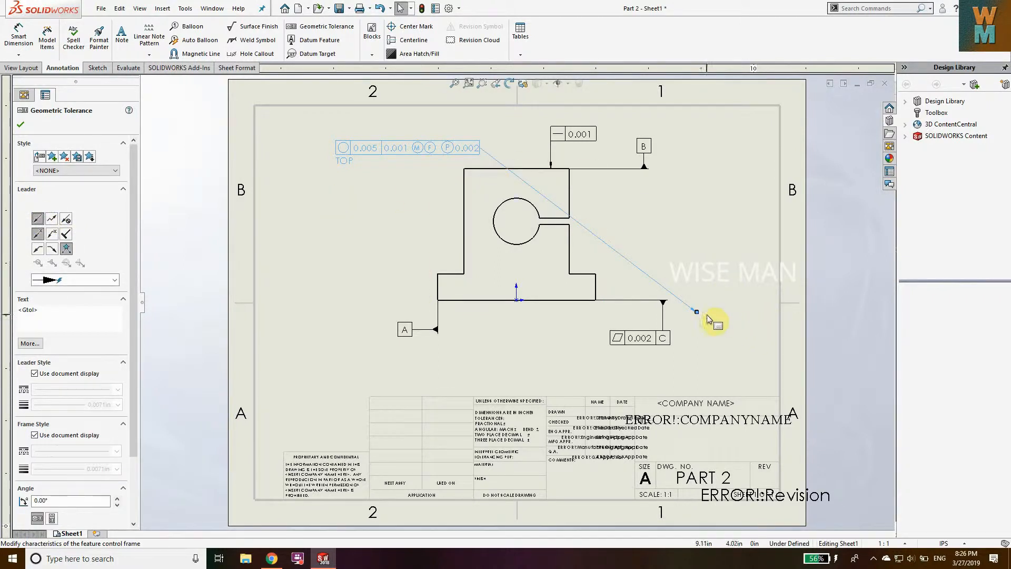
pyautogui.click(480, 169)
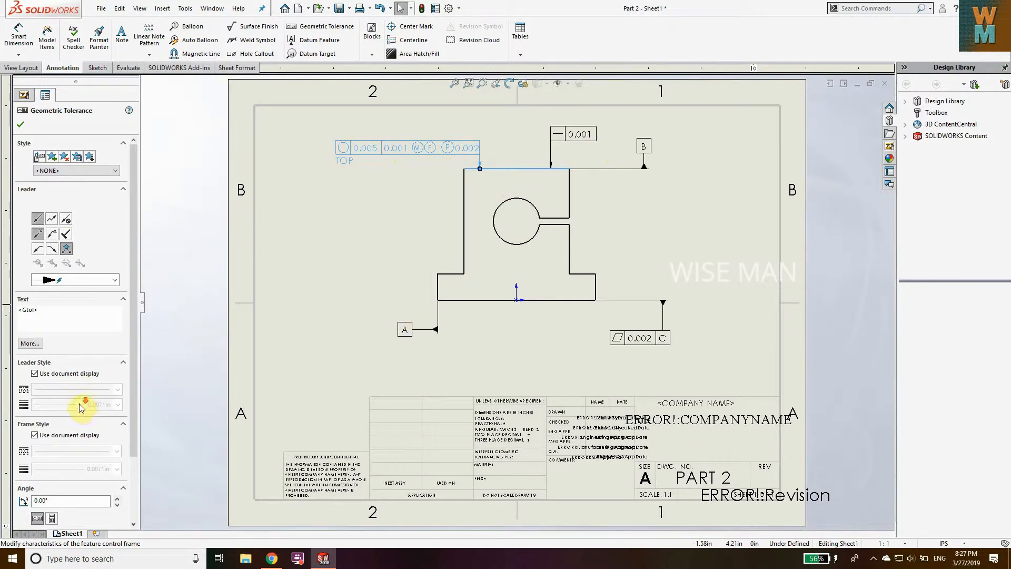
pyautogui.scroll(-3, 80, 404)
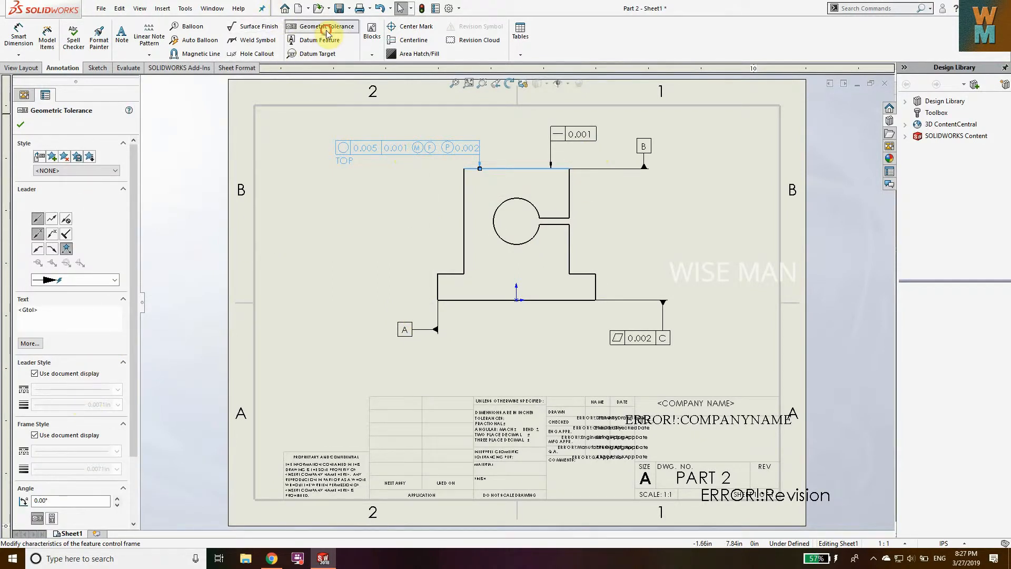
# Step: Start a new geometric tolerance with the symmetry symbol and a first tolerance of 0.01
pyautogui.click(320, 26)
pyautogui.click(193, 203)
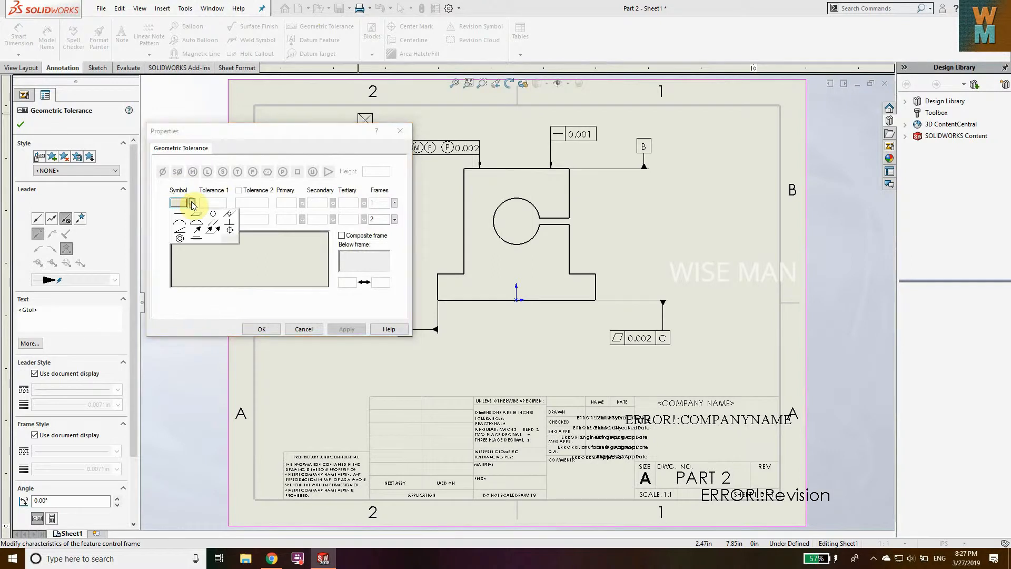
pyautogui.click(195, 239)
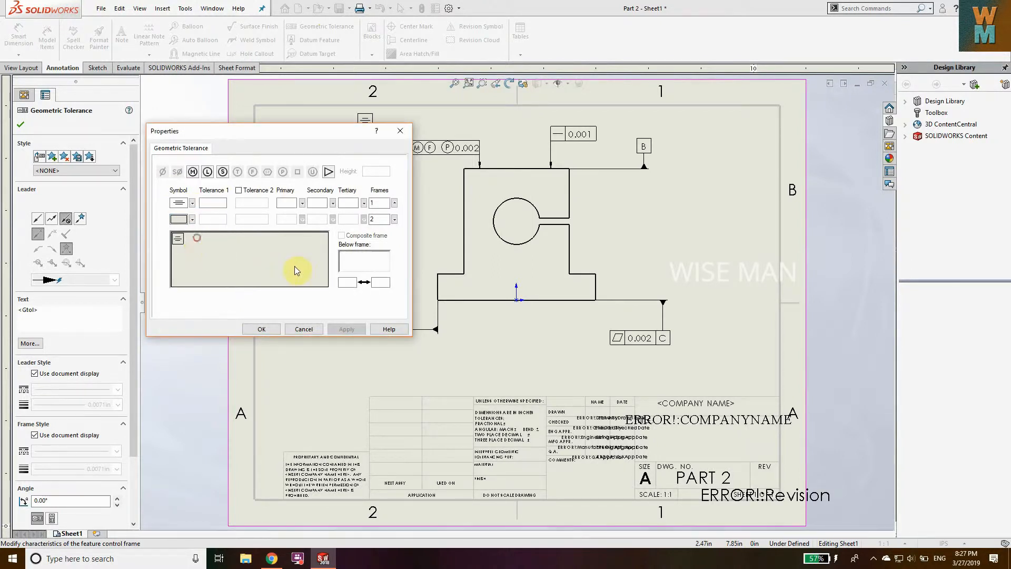
pyautogui.click(214, 202)
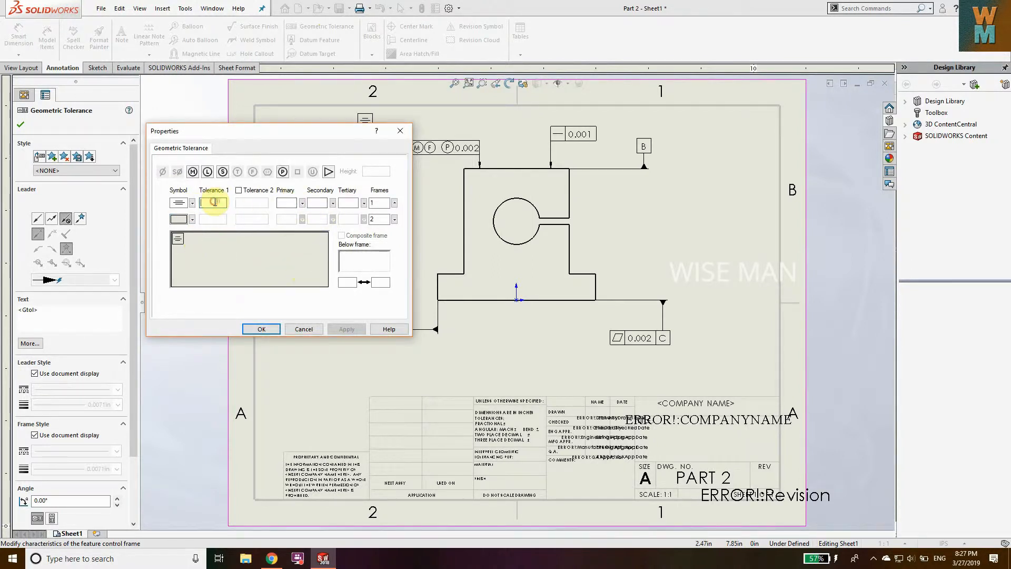
pyautogui.write('0.01')
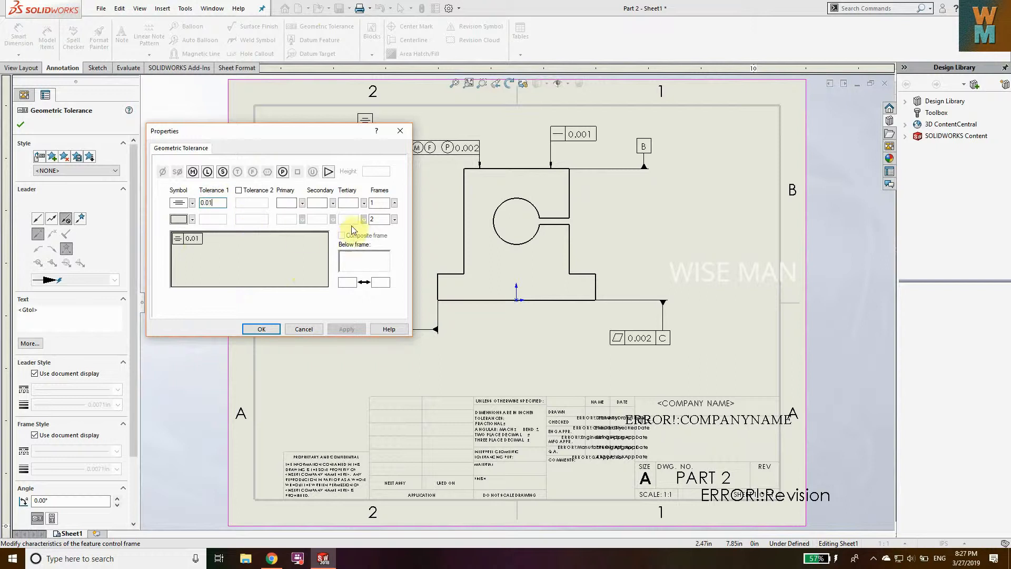
# Step: Reference A as primary and B as secondary datum in the symmetry frame and place it to the right of the part
pyautogui.click(285, 204)
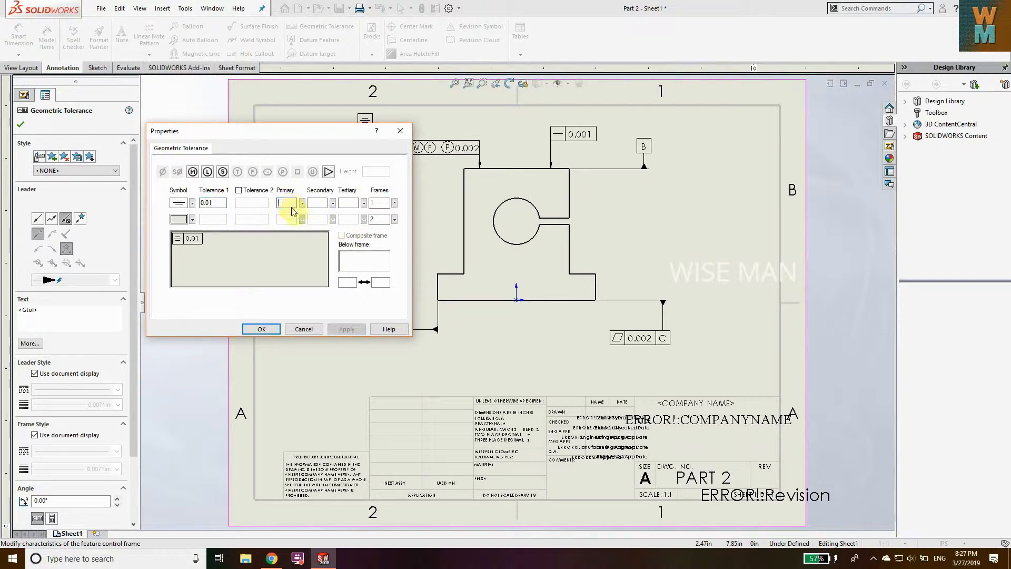
pyautogui.write('A')
pyautogui.click(316, 206)
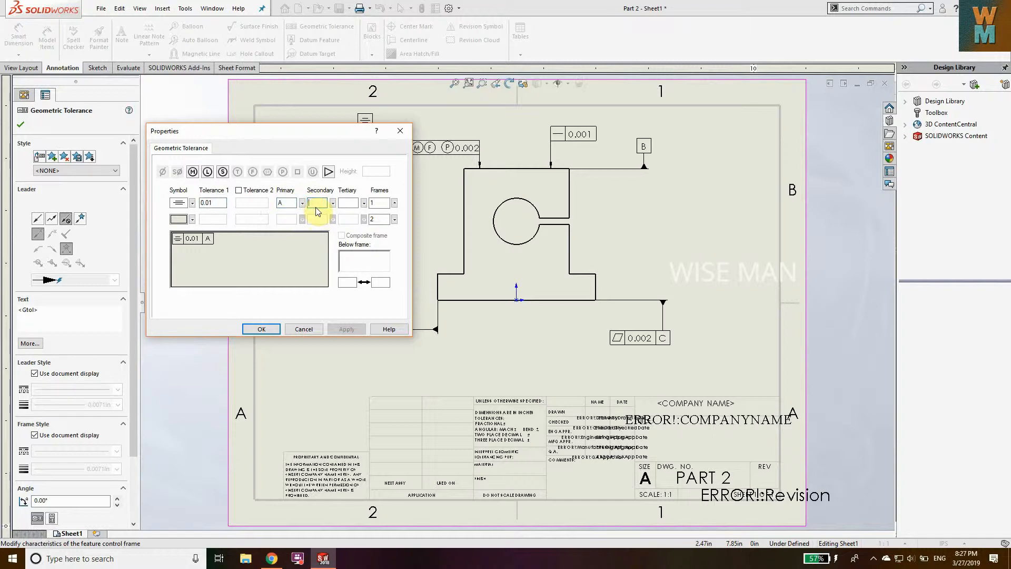
pyautogui.write('B')
pyautogui.click(262, 330)
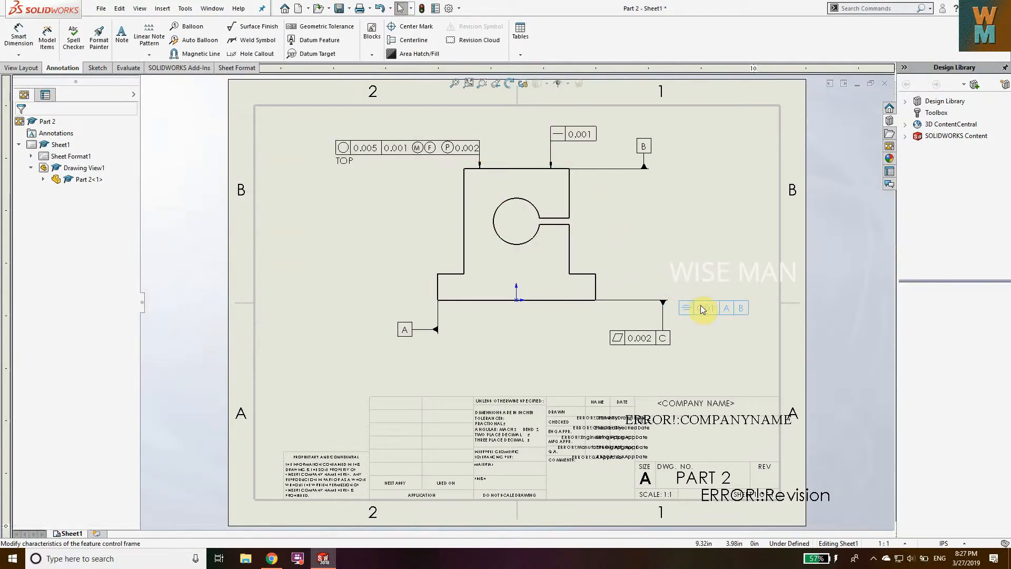
pyautogui.click(701, 304)
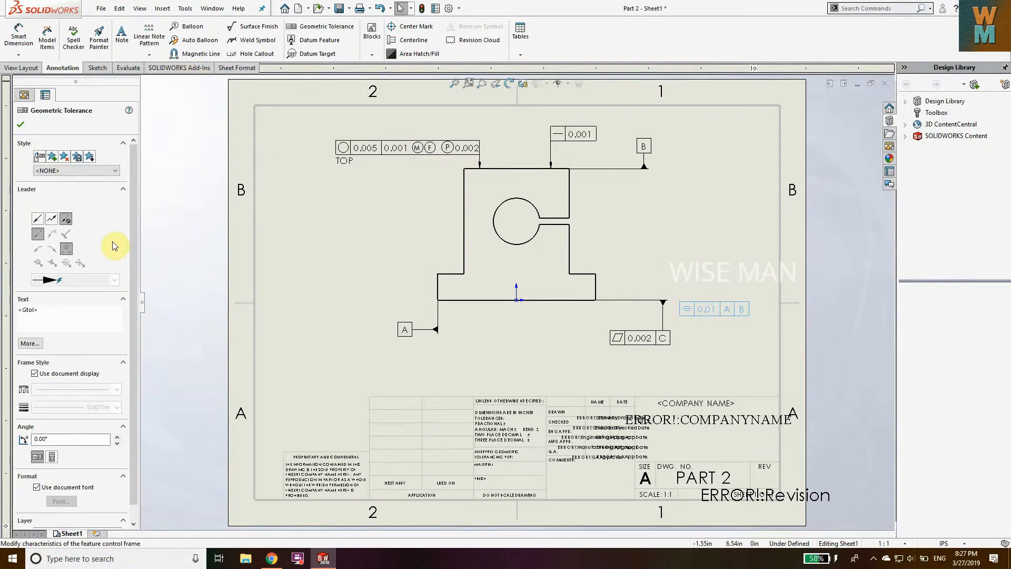
# Step: Attach the symmetry frame with a leader to the part's bottom edge and position the frame below the base
pyautogui.click(52, 220)
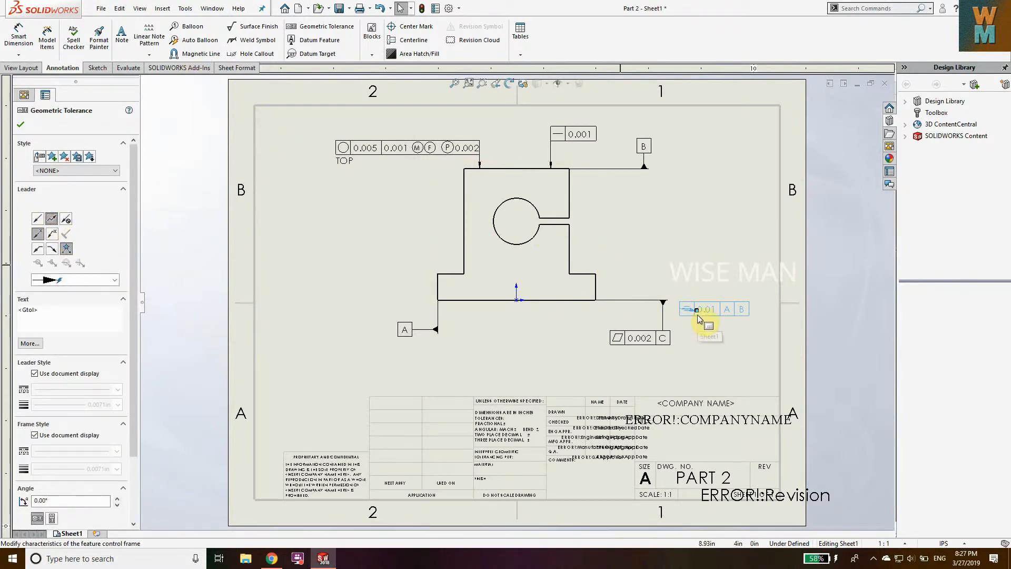
pyautogui.click(574, 300)
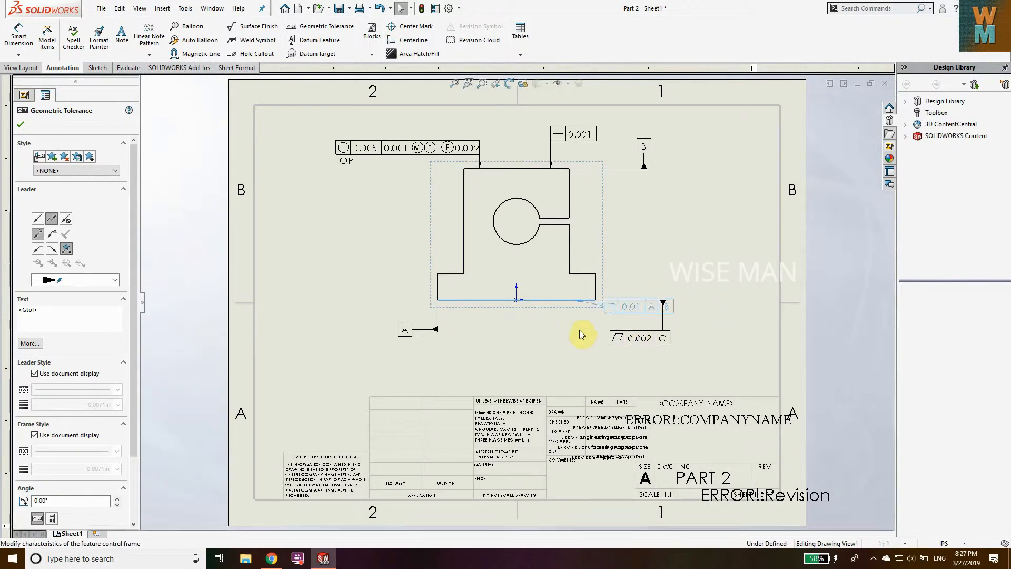
pyautogui.click(481, 365)
pyautogui.press('Escape')
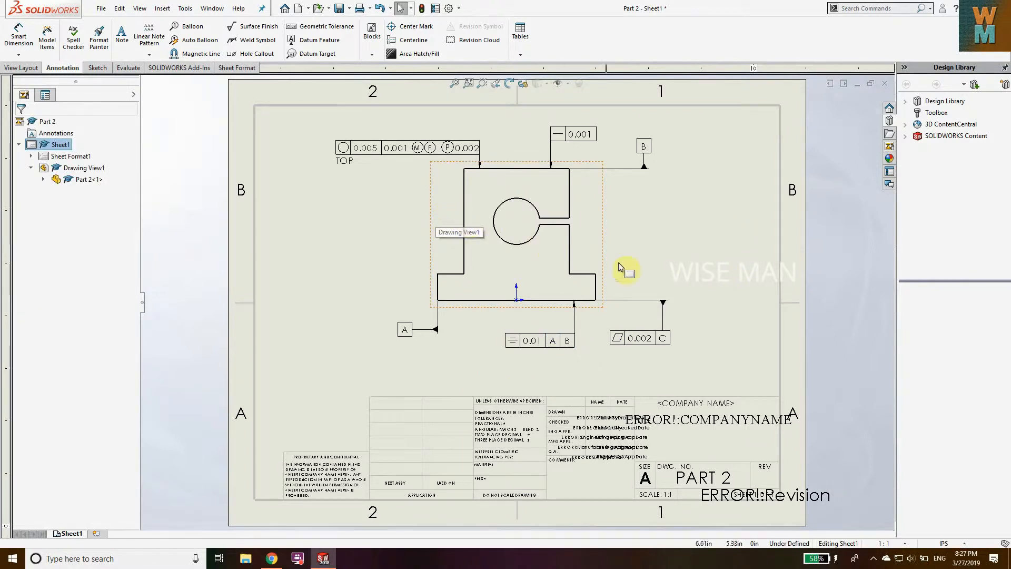
# Step: Start a new geometric tolerance with the angularity symbol and a first tolerance of 1
pyautogui.click(327, 27)
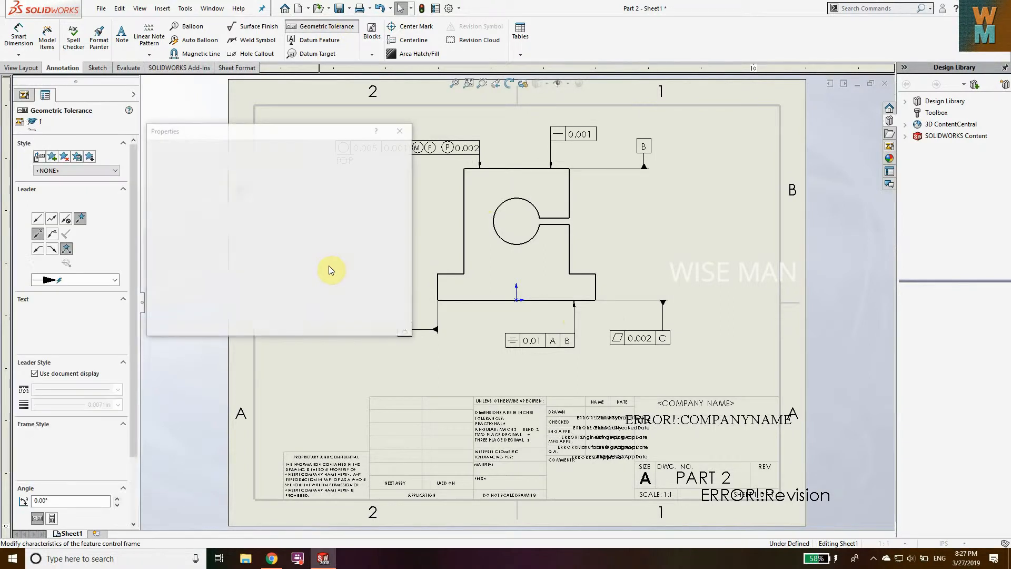
pyautogui.click(192, 203)
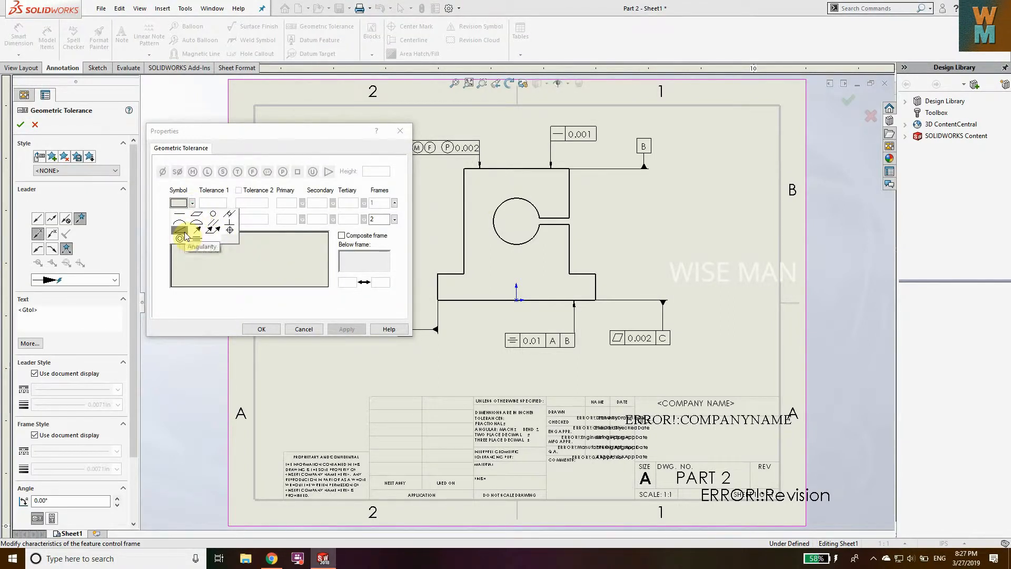
pyautogui.click(198, 238)
pyautogui.click(205, 203)
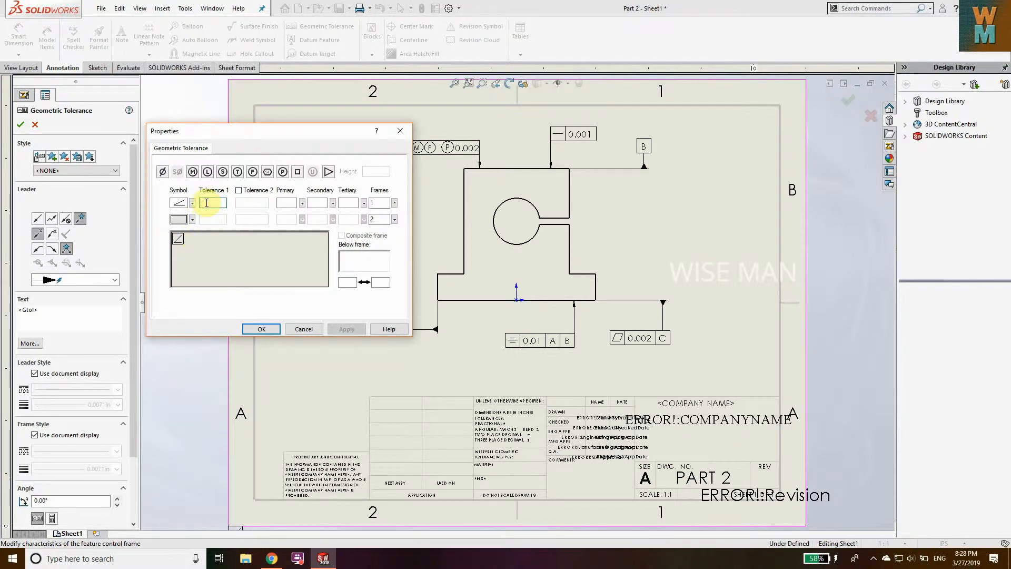
pyautogui.write('30')
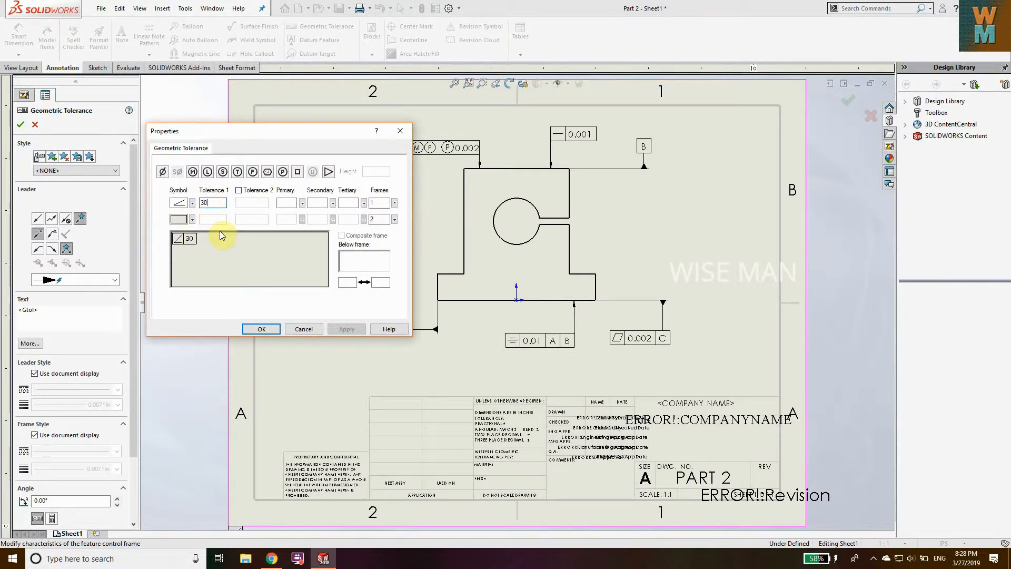
pyautogui.write('1')
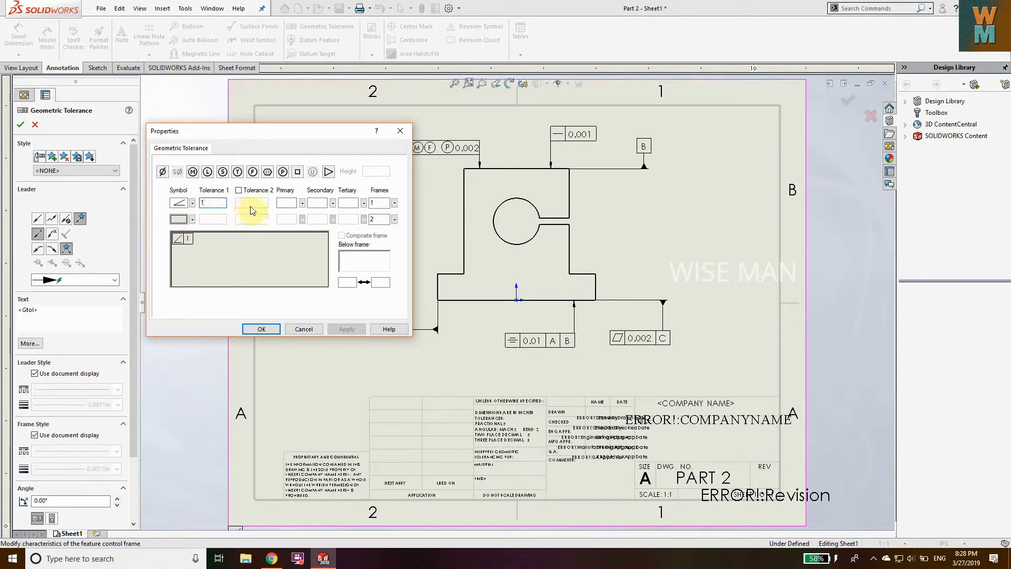
# Step: Add a second tolerance of -1 and primary datum C to the angularity frame and place it left of the part's base
pyautogui.click(239, 190)
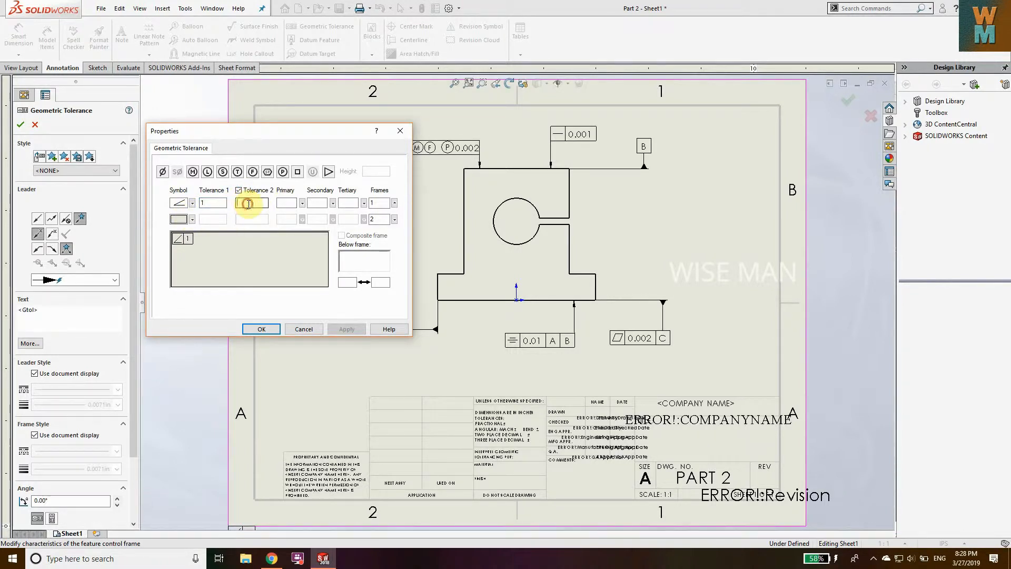
pyautogui.write('-1')
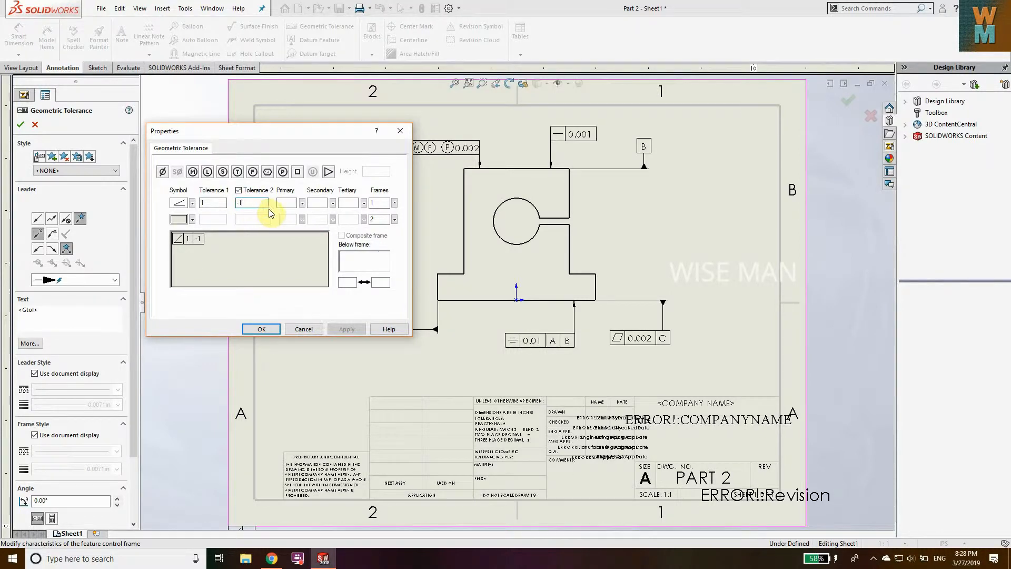
pyautogui.click(285, 202)
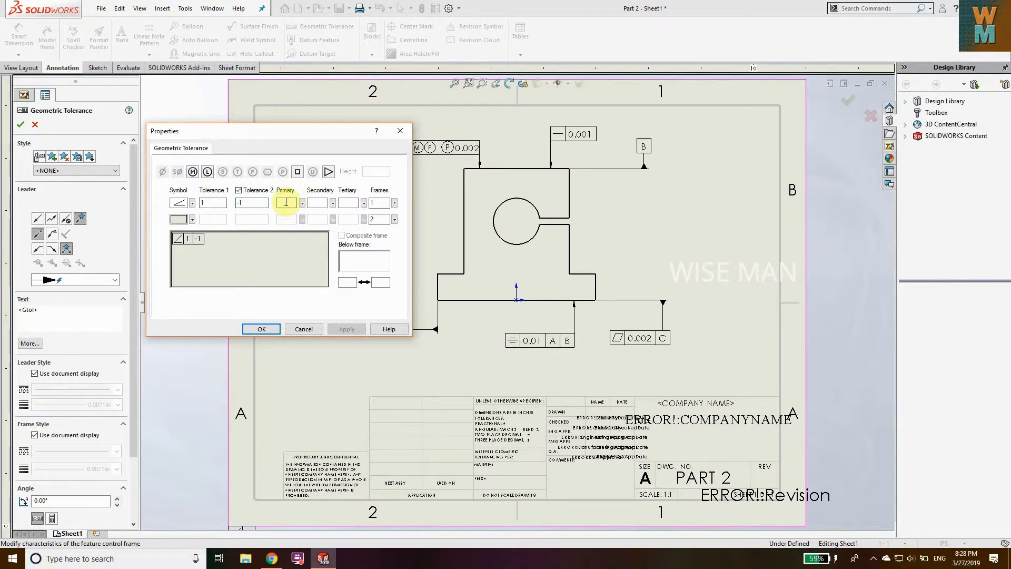
pyautogui.write('C')
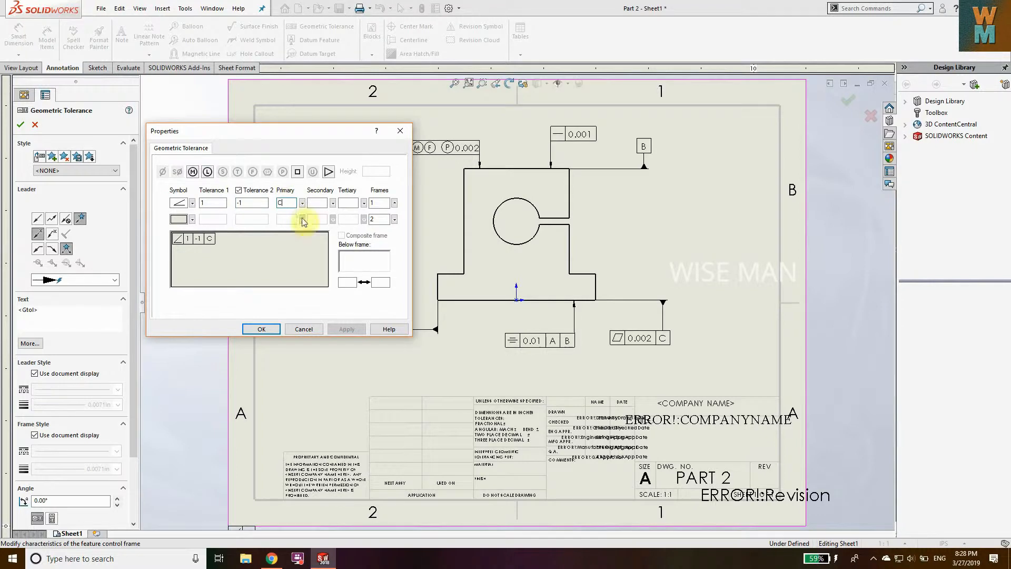
pyautogui.click(270, 327)
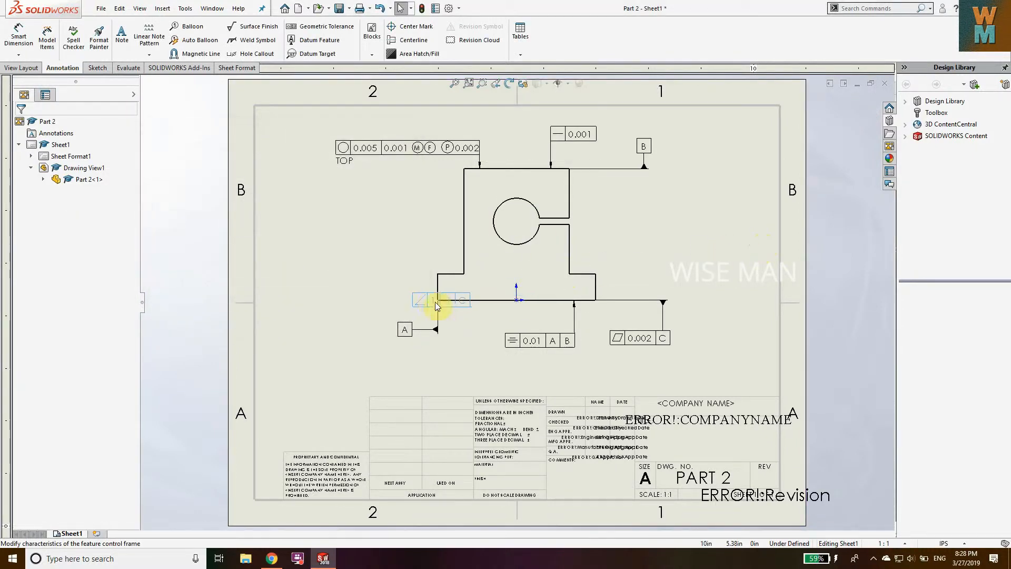
pyautogui.click(388, 288)
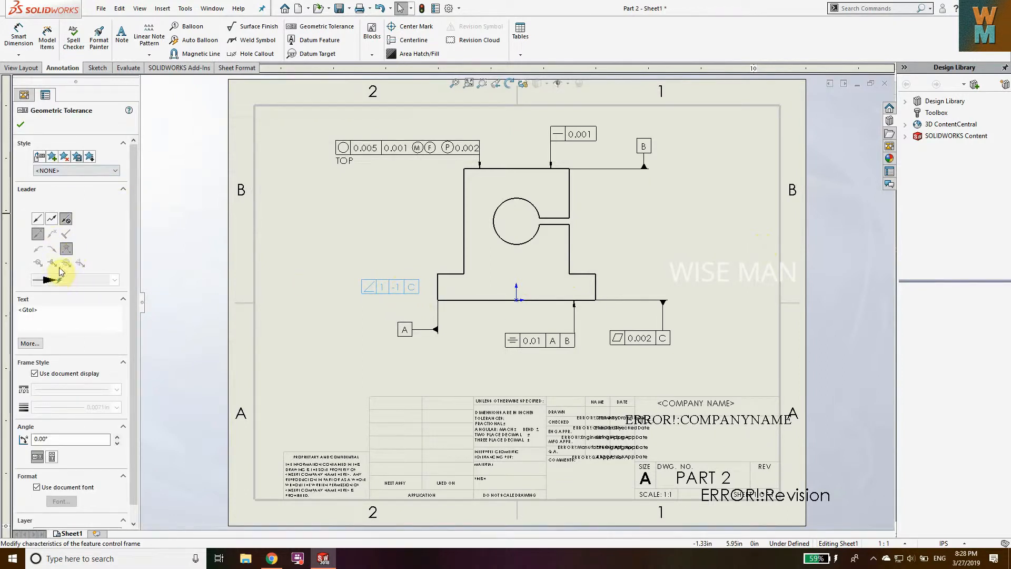
# Step: Attach the angularity frame with a straight leader to the left edge of the base and align the frame with it
pyautogui.click(52, 219)
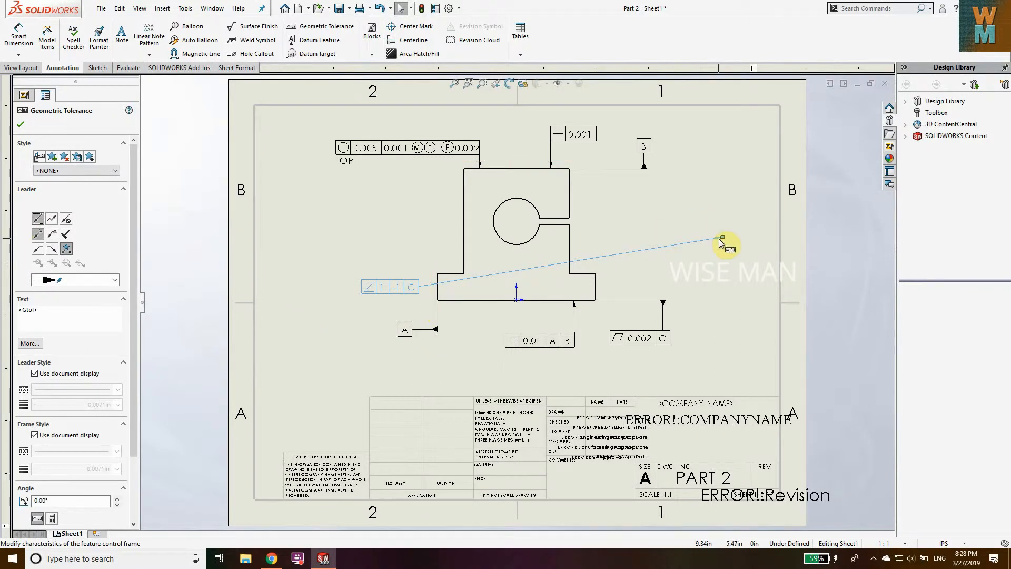
pyautogui.moveTo(723, 237); pyautogui.dragTo(438, 302)
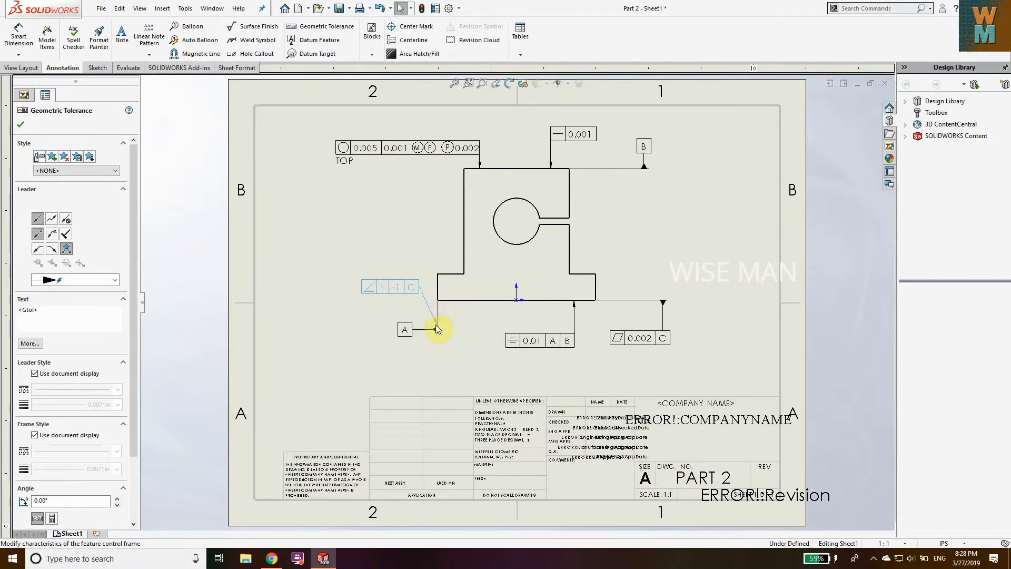
pyautogui.click(439, 300)
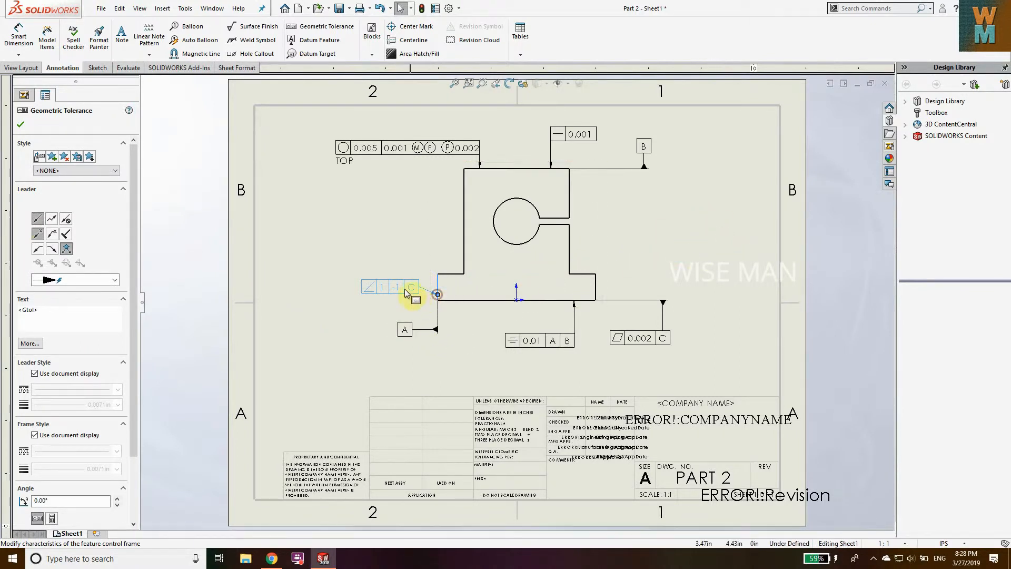
pyautogui.click(381, 304)
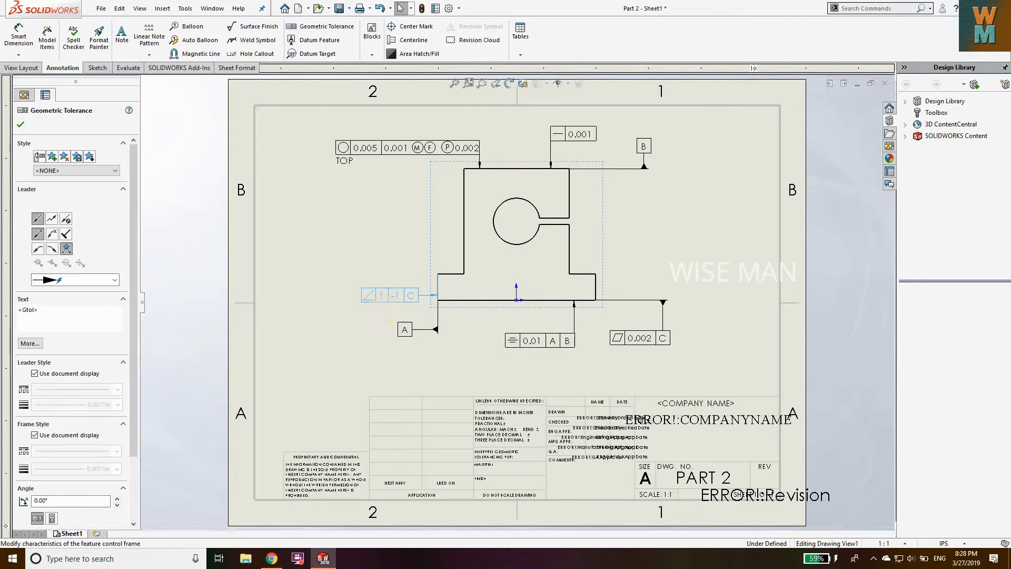
# Step: Examine the symbol library categories and modifying symbols available for the angularity frame's text
pyautogui.click(30, 343)
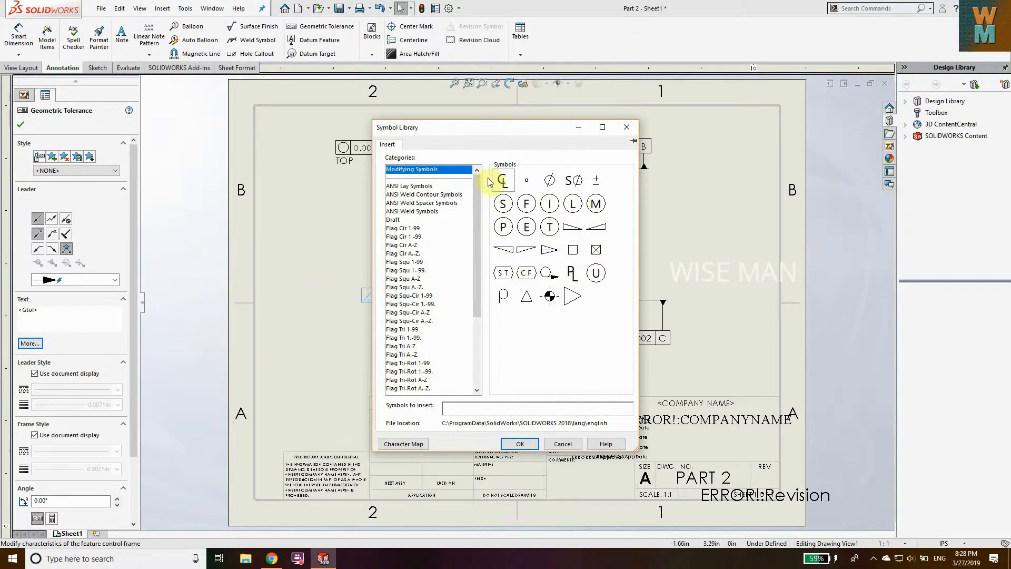
pyautogui.scroll(-1, 433, 210)
pyautogui.scroll(-1, 433, 211)
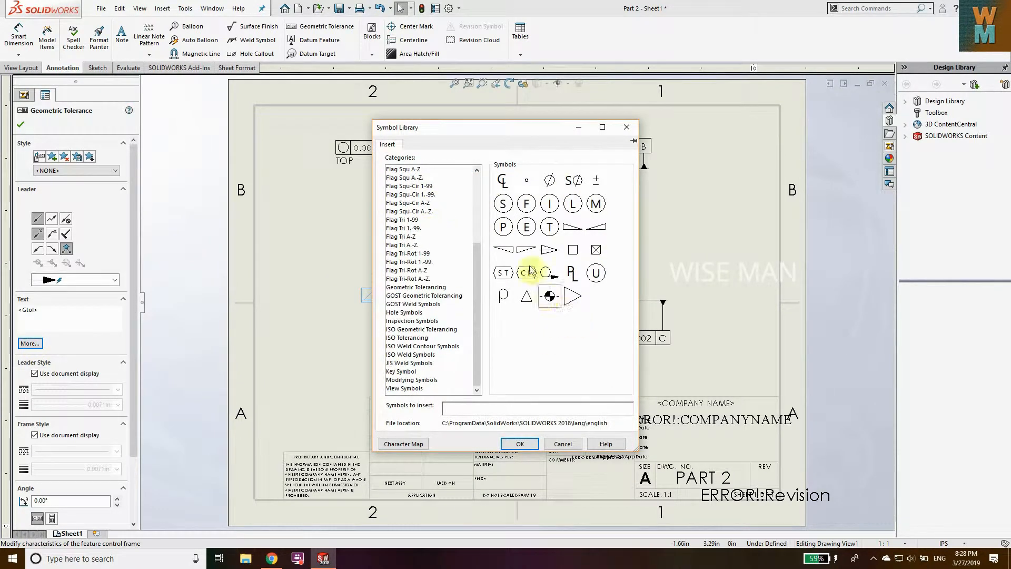
pyautogui.scroll(2, 416, 276)
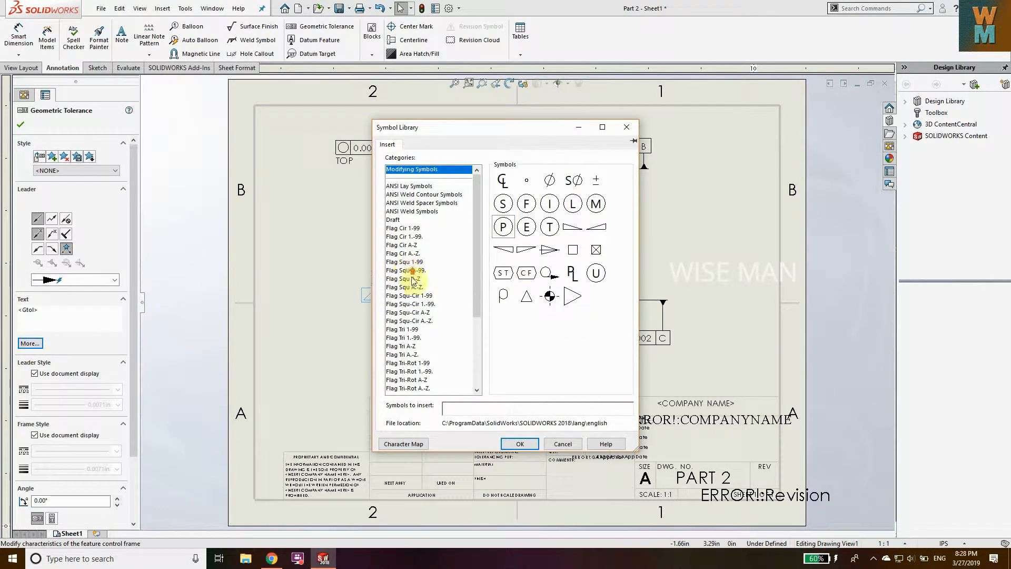
pyautogui.click(563, 444)
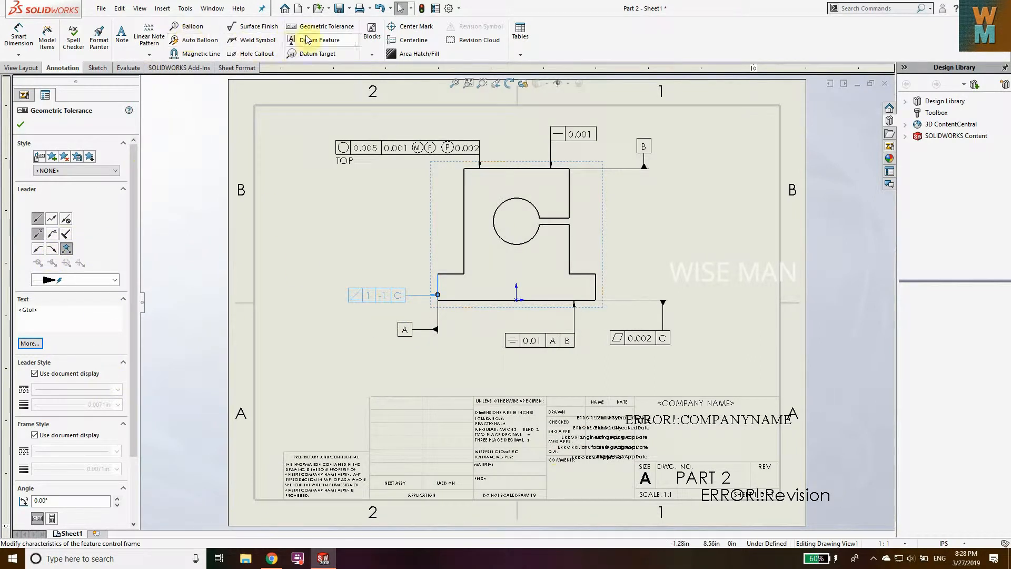
# Step: Start a new geometric tolerance with the line profile symbol and a first tolerance of 0.09, and open its primary datum options
pyautogui.click(317, 26)
pyautogui.click(192, 203)
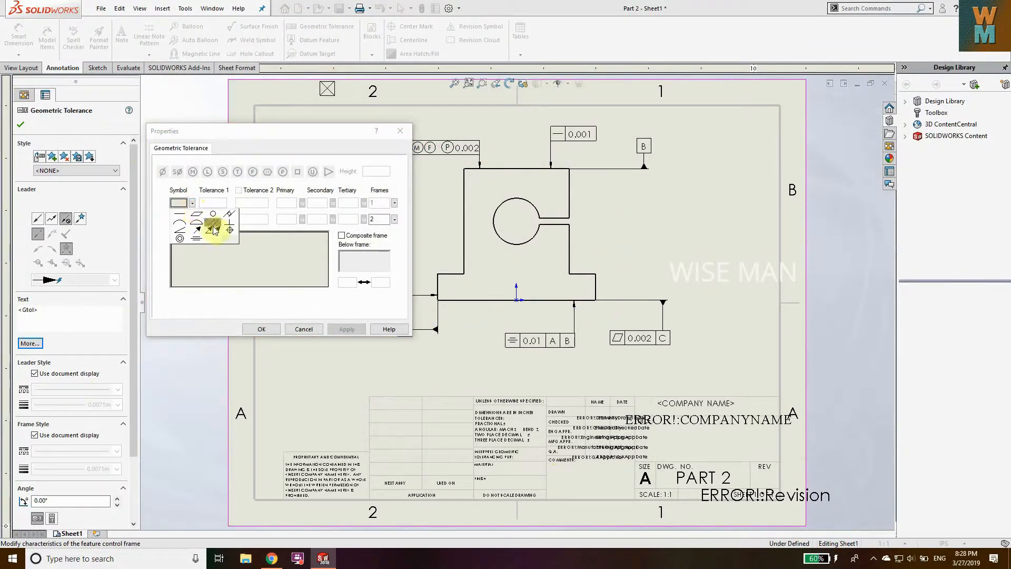
pyautogui.click(181, 223)
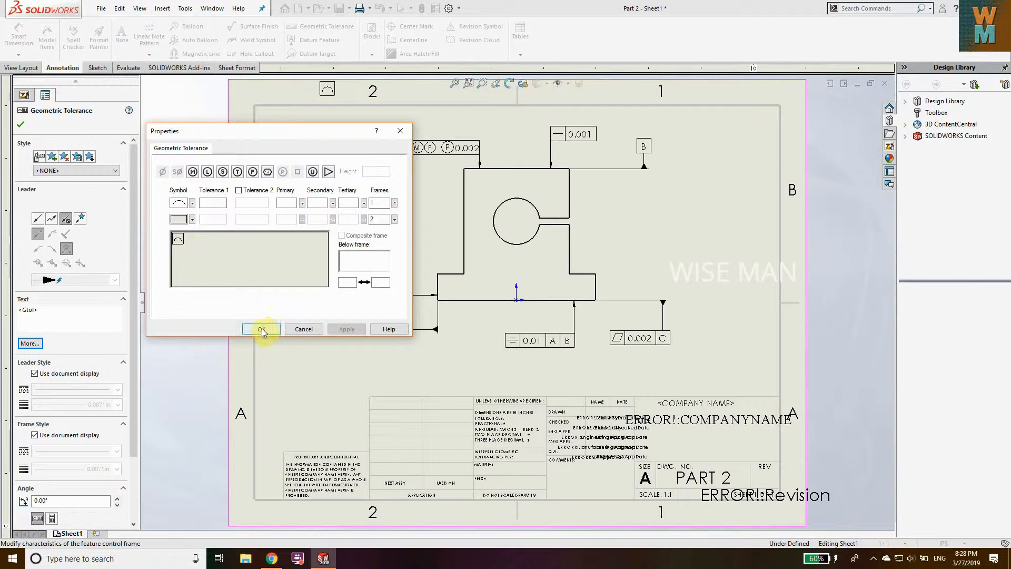
pyautogui.click(211, 201)
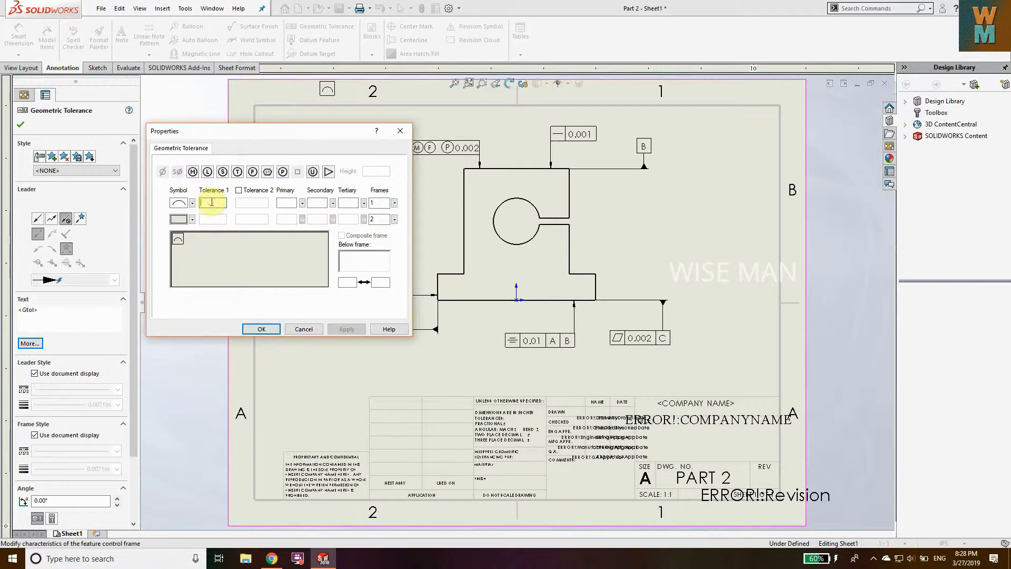
pyautogui.write('0.')
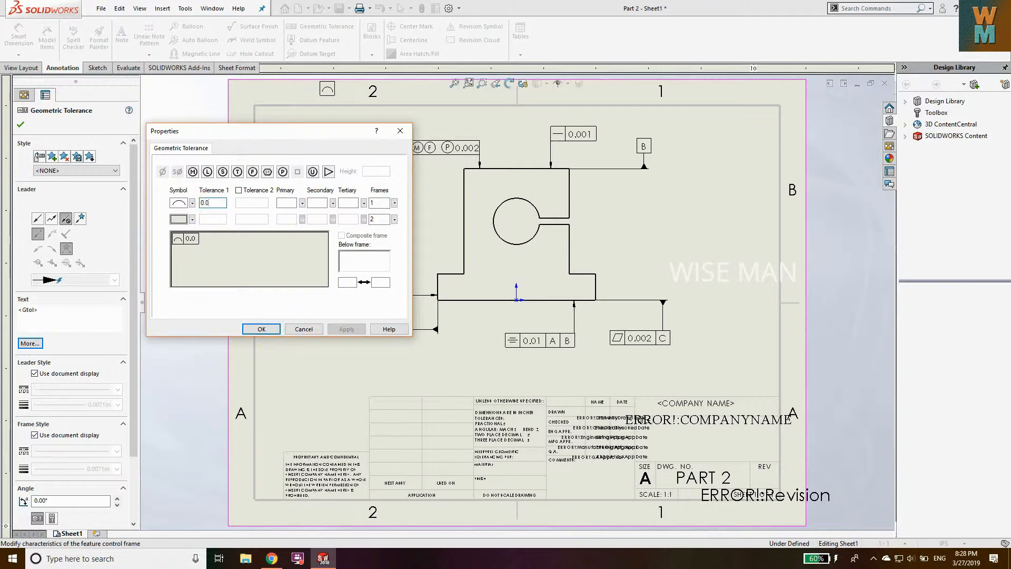
pyautogui.write('09')
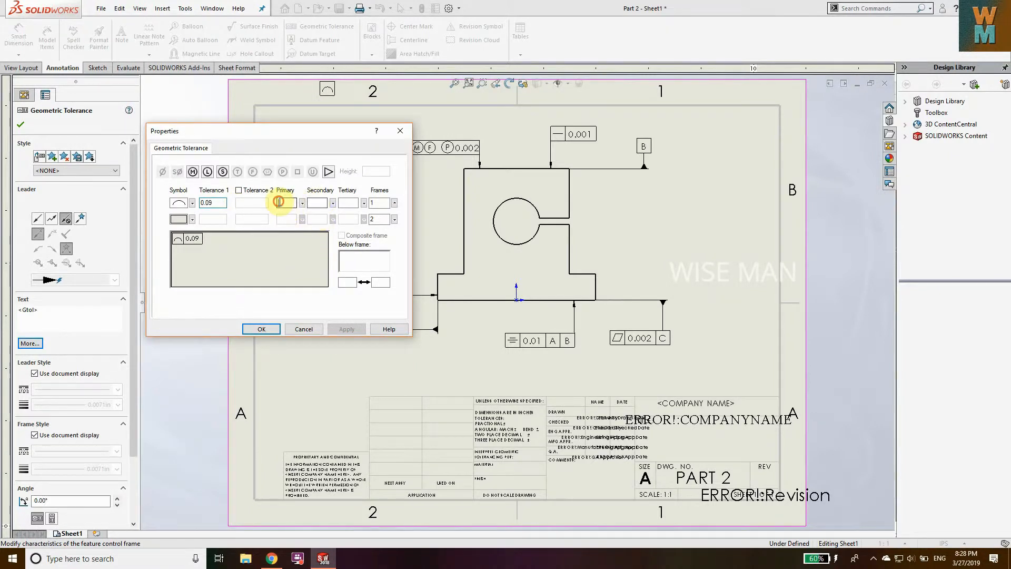
pyautogui.click(286, 203)
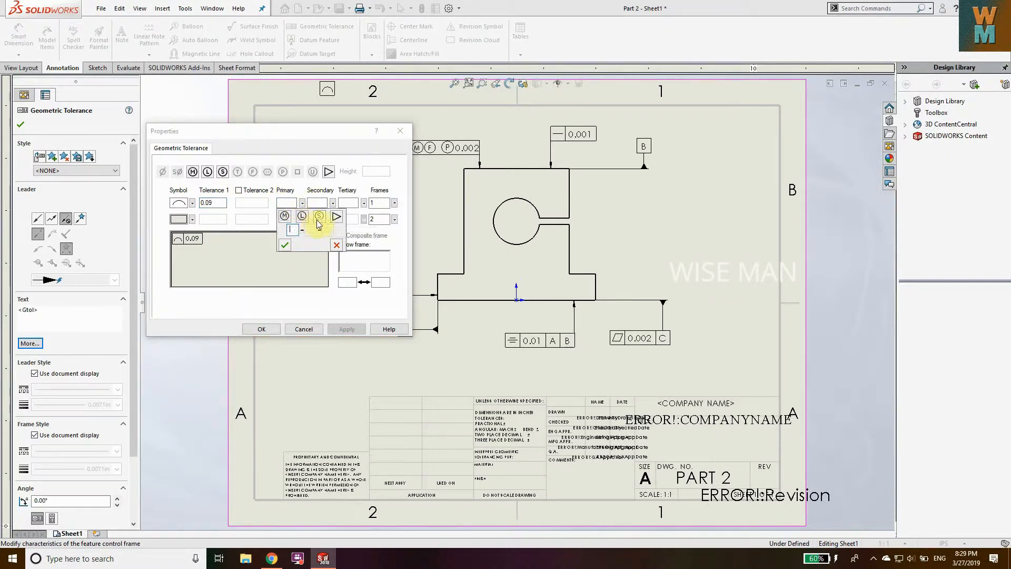
pyautogui.click(285, 217)
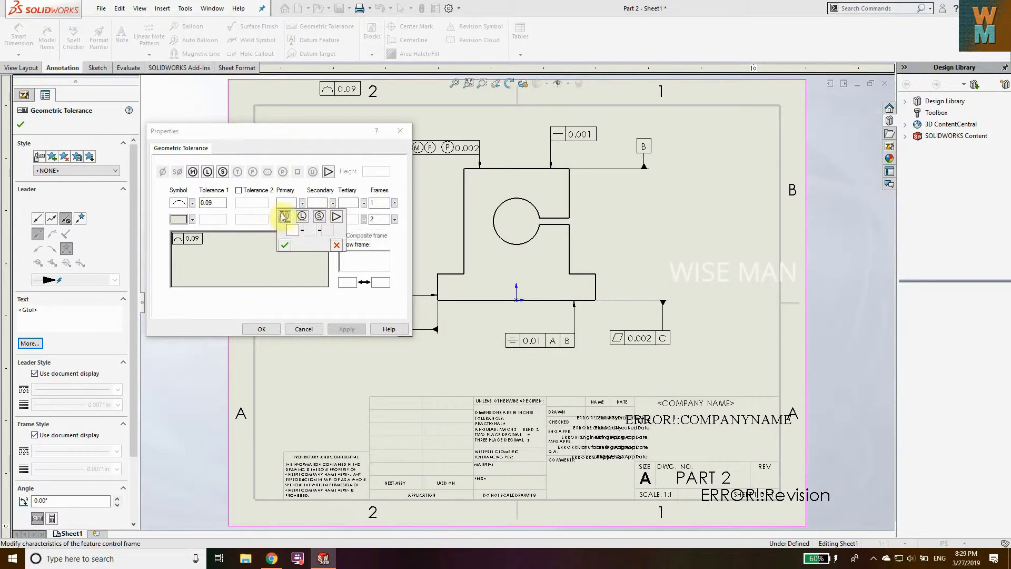
pyautogui.click(282, 205)
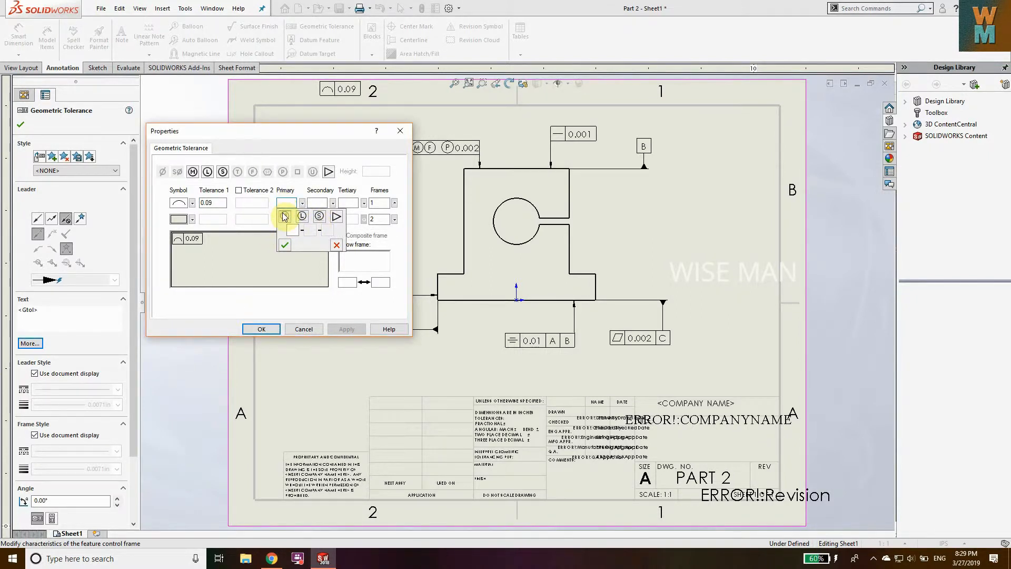
pyautogui.write('A')
pyautogui.click(287, 219)
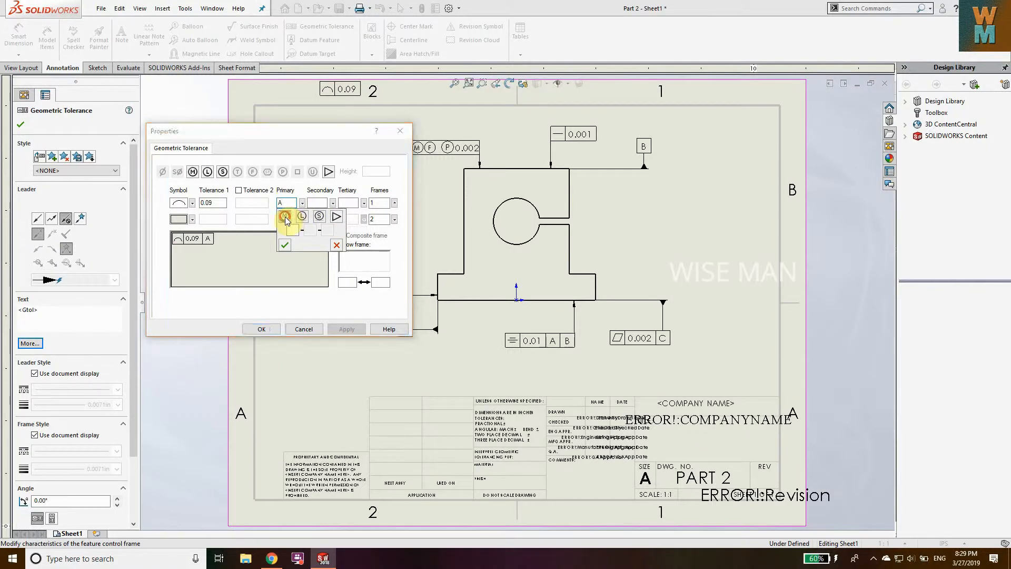
pyautogui.click(286, 217)
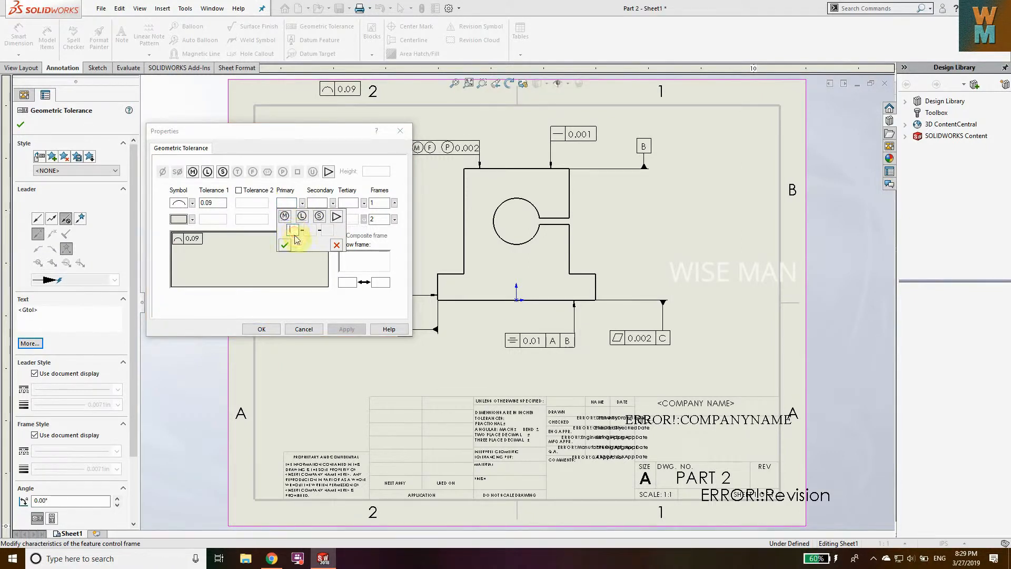
pyautogui.write('A')
pyautogui.press('BackSpace')
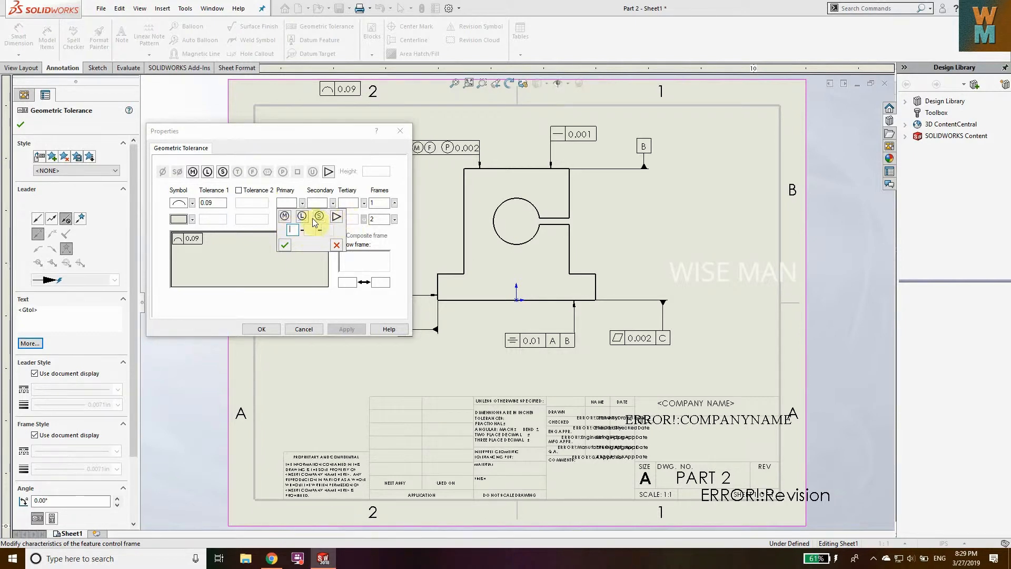
pyautogui.click(288, 219)
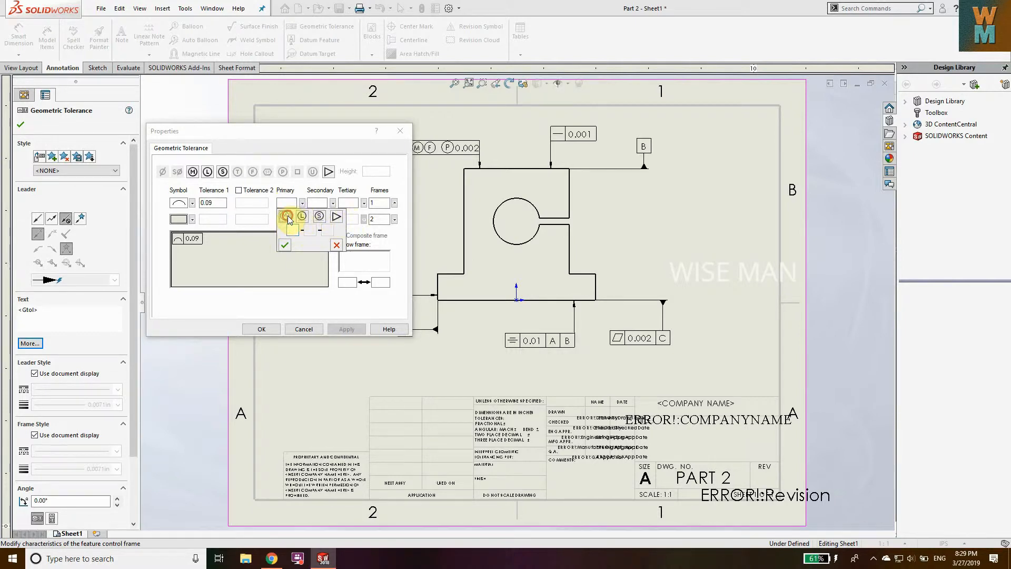
pyautogui.click(336, 217)
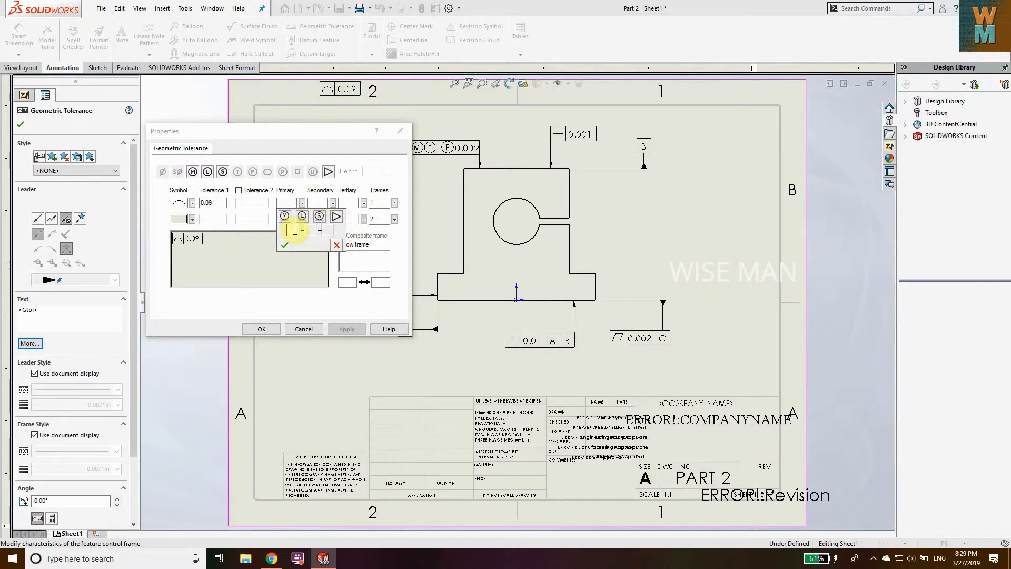
# Step: Set the compound primary datum to A with modifier M, B with L and C with S, and place the profile frame right of the part
pyautogui.write('A')
pyautogui.click(285, 216)
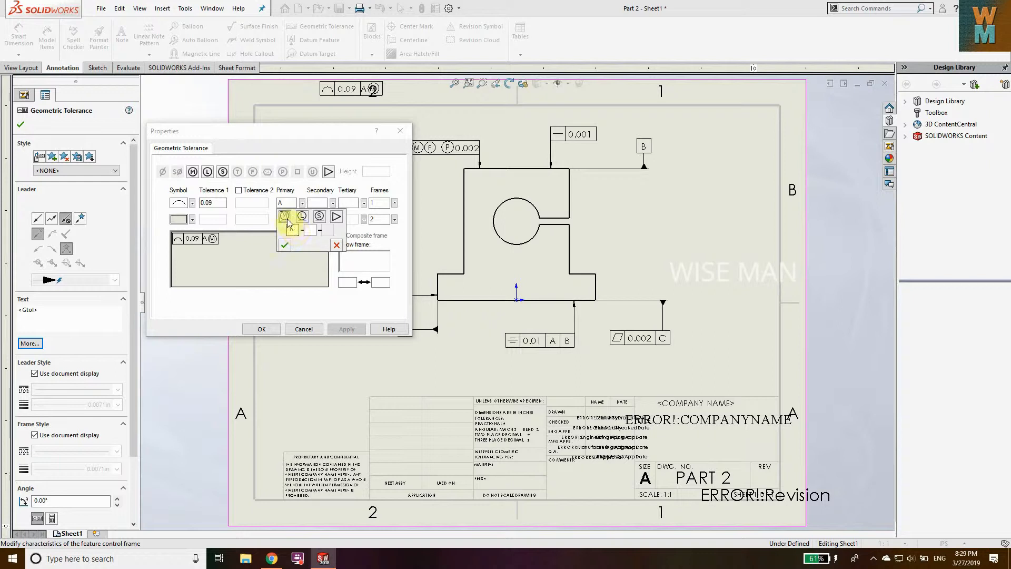
pyautogui.click(312, 229)
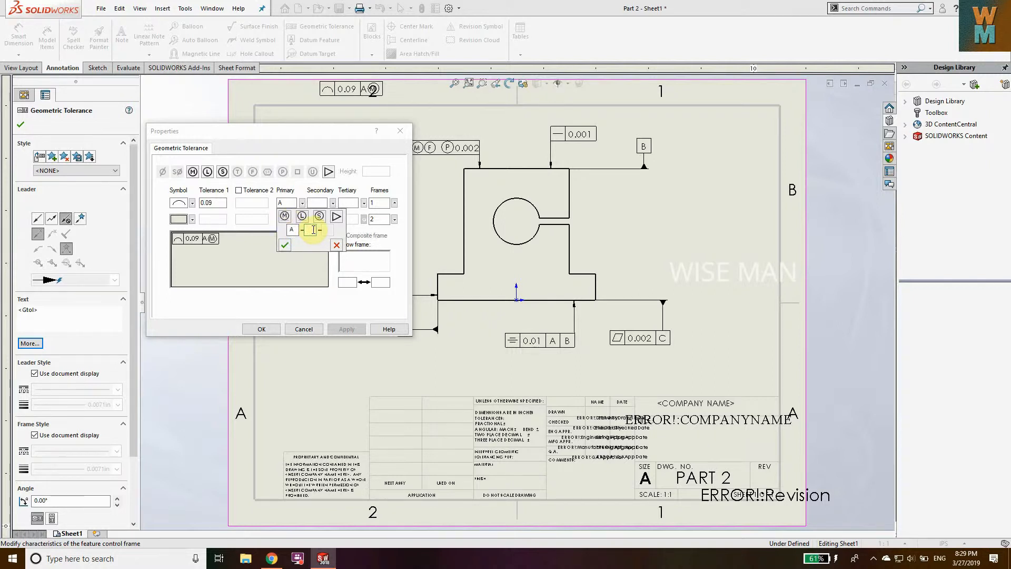
pyautogui.write('B')
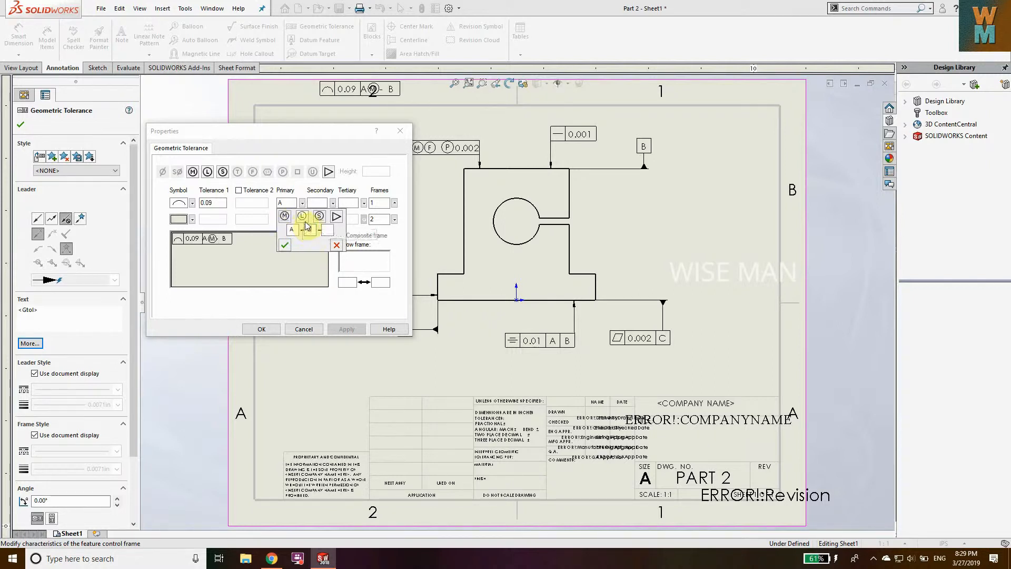
pyautogui.click(303, 217)
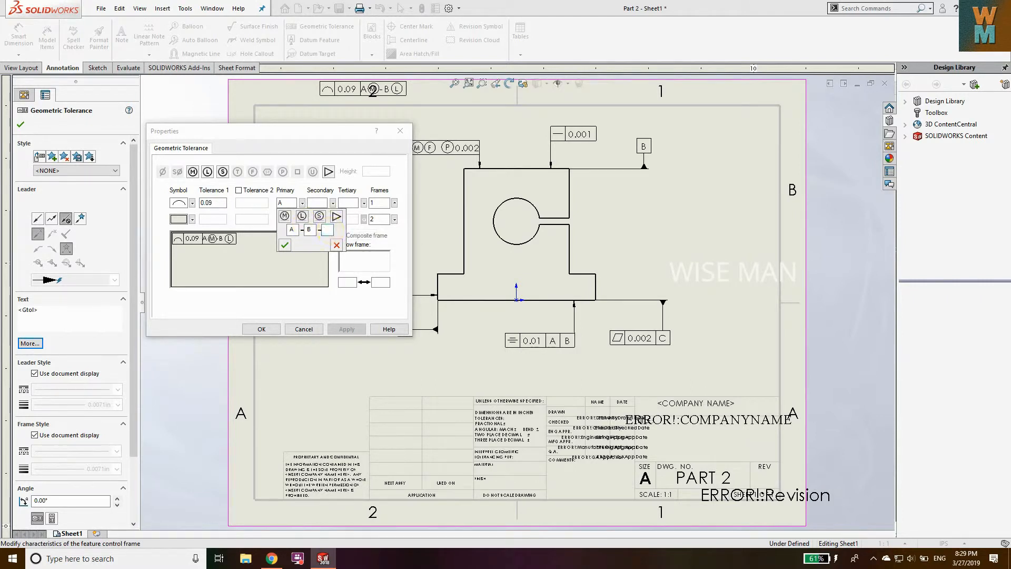
pyautogui.write('C')
pyautogui.click(319, 216)
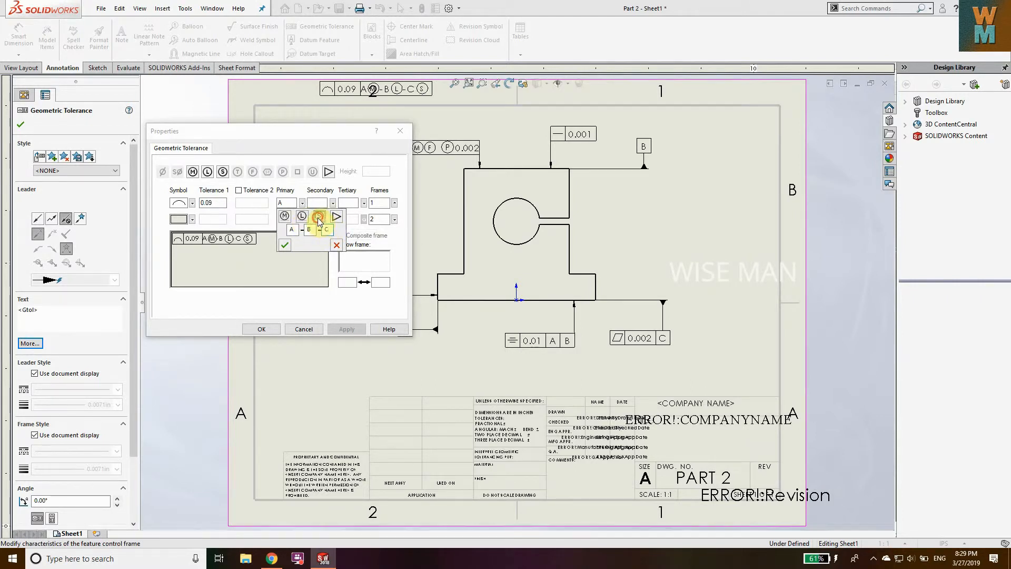
pyautogui.click(285, 245)
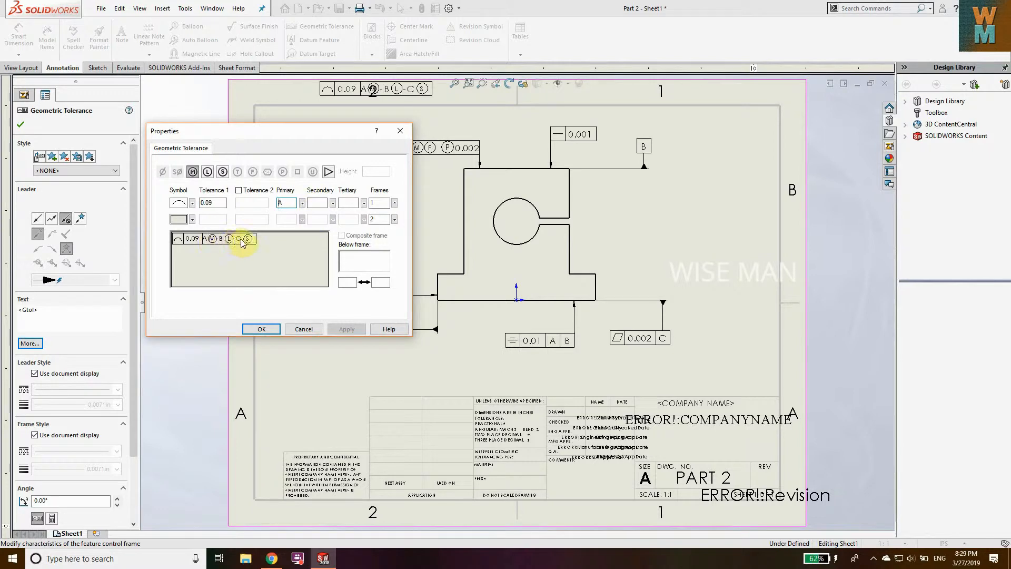
pyautogui.click(263, 328)
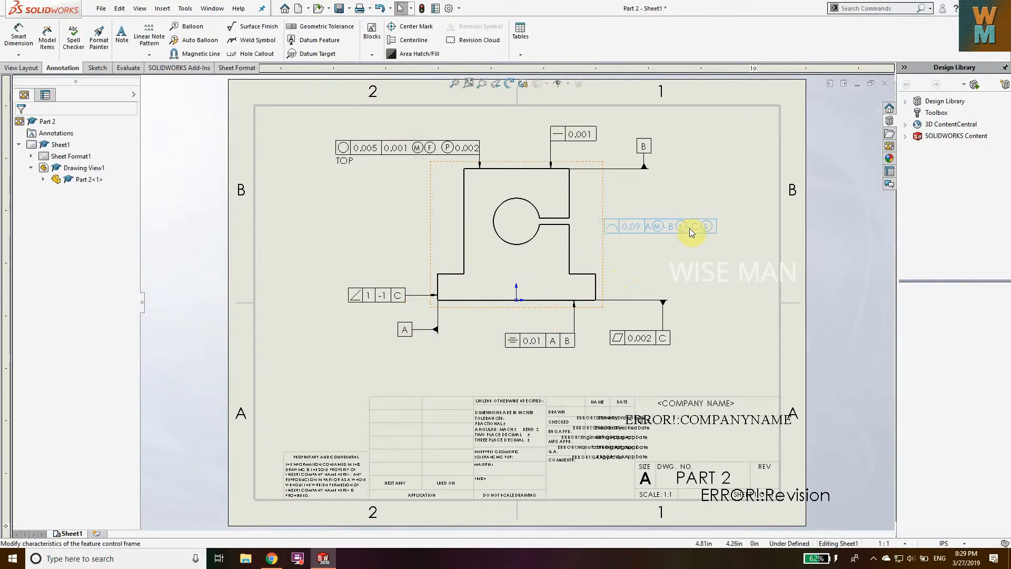
pyautogui.click(700, 230)
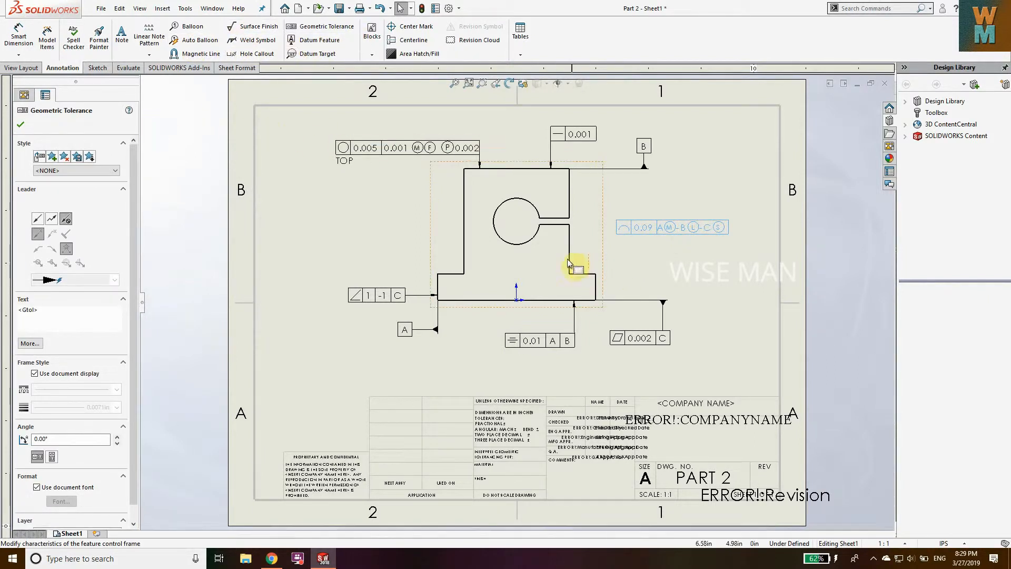
# Step: Move the angularity frame farther left and attach the profile frame with a straight leader to the part's right edge below the slot
pyautogui.click(37, 218)
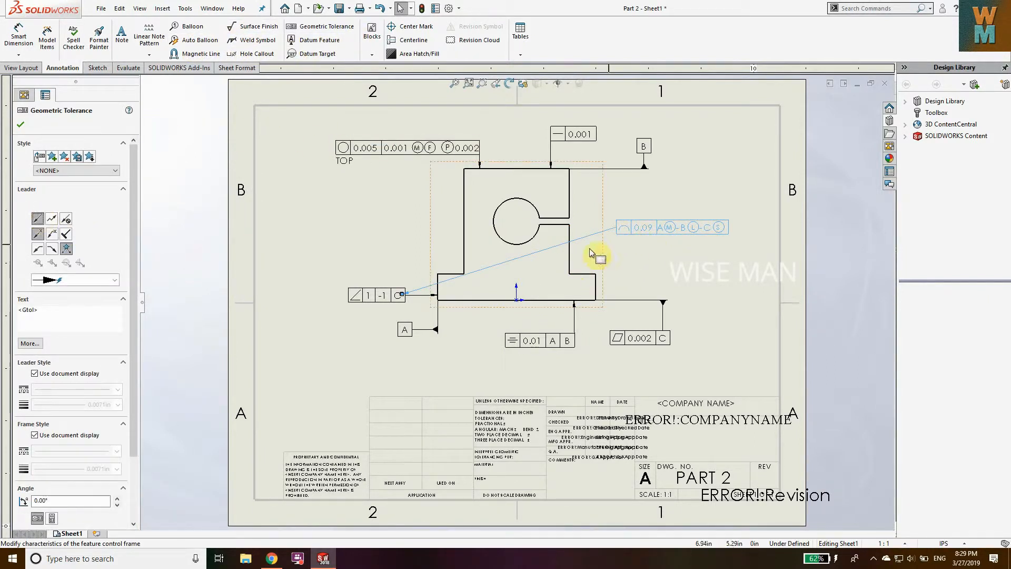
pyautogui.moveTo(407, 294); pyautogui.dragTo(409, 268)
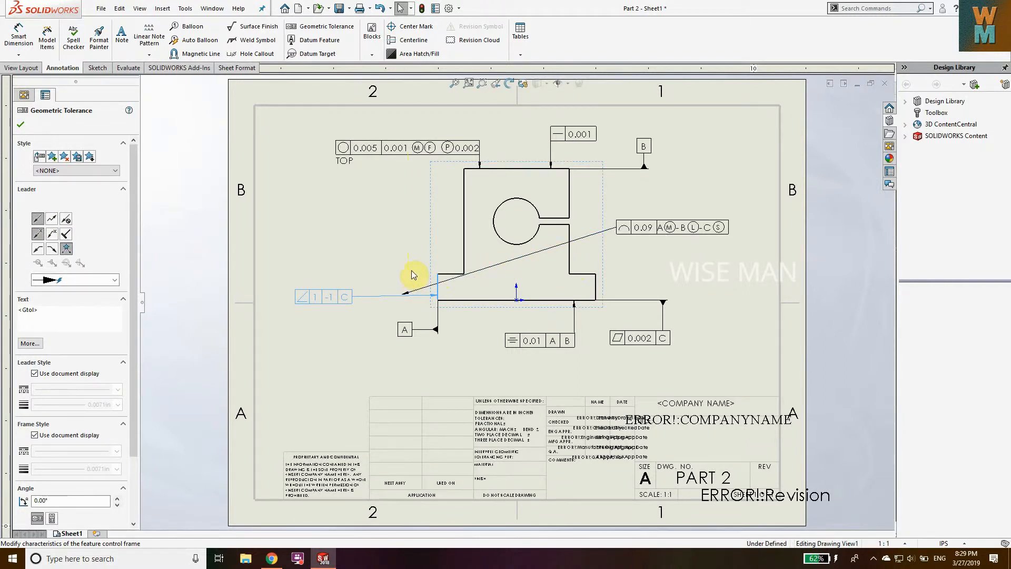
pyautogui.click(413, 290)
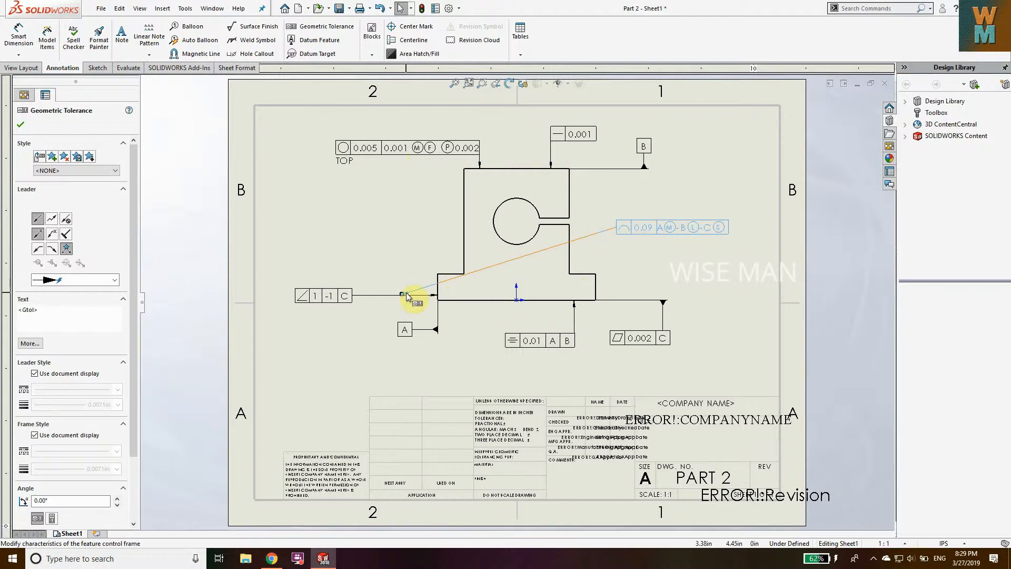
pyautogui.click(571, 232)
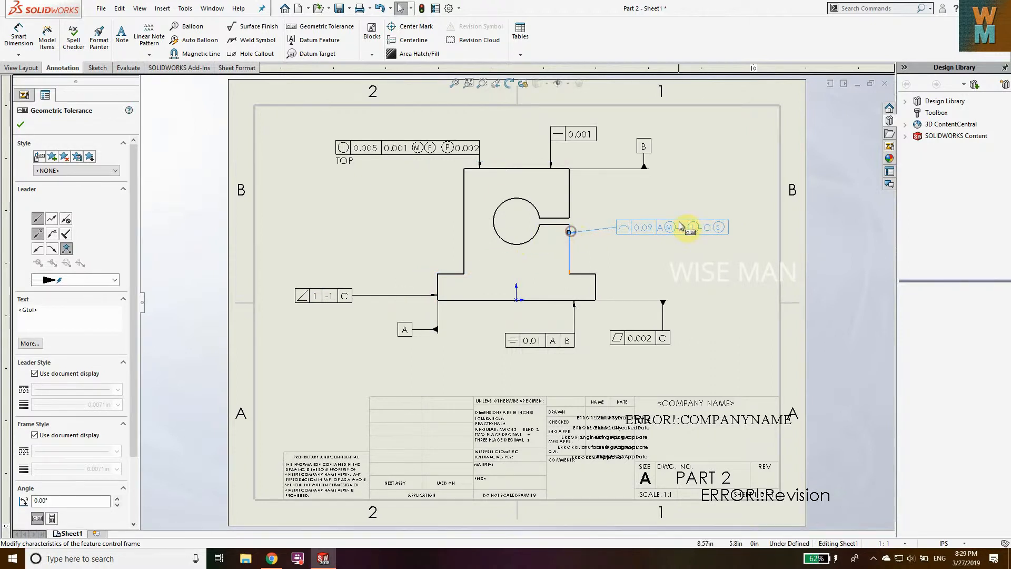
pyautogui.click(684, 235)
pyautogui.press('Escape')
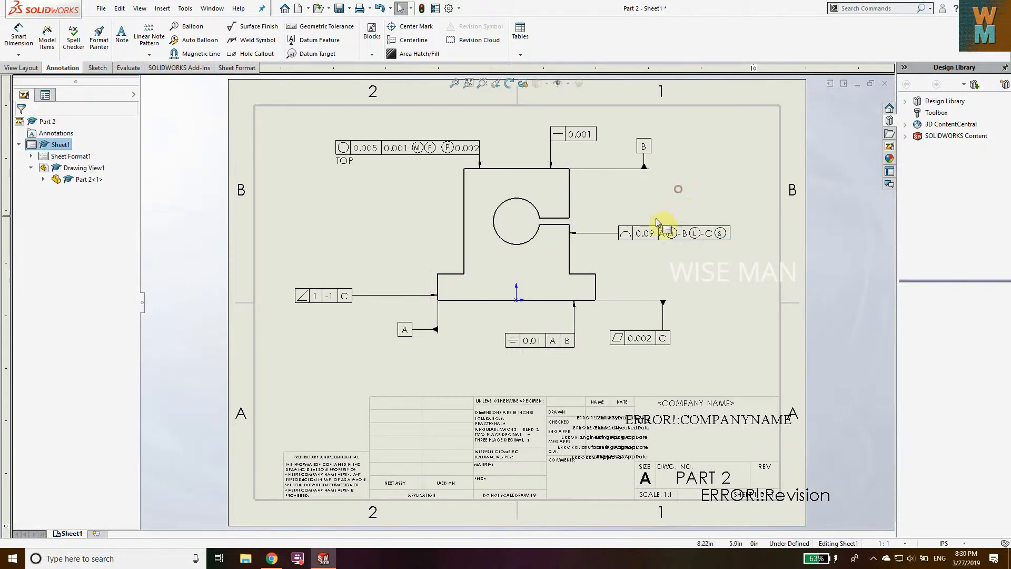
# Step: Start a new geometric tolerance with the position symbol and a first tolerance of 0.004 preceded by the diameter symbol
pyautogui.click(323, 27)
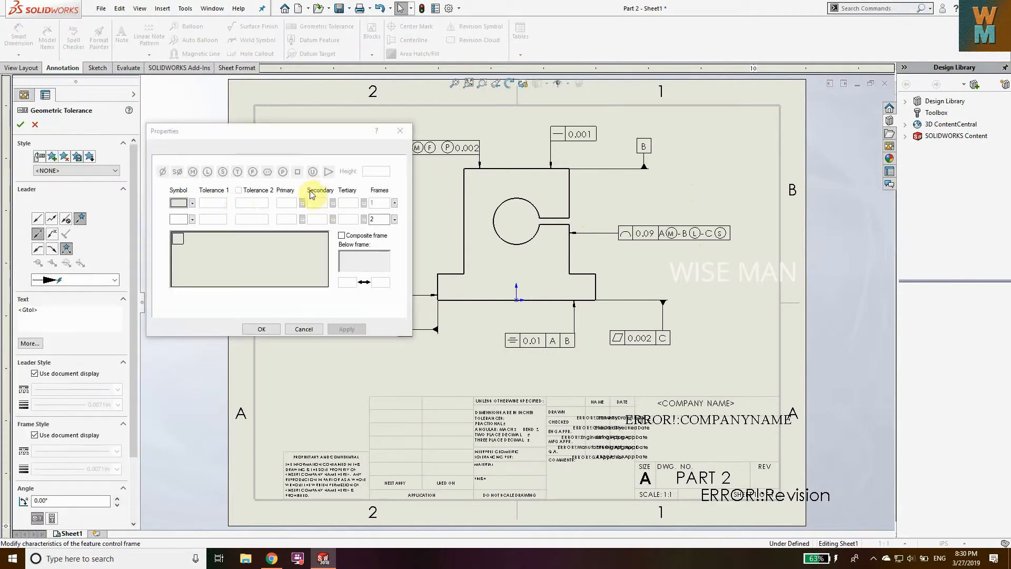
pyautogui.click(179, 204)
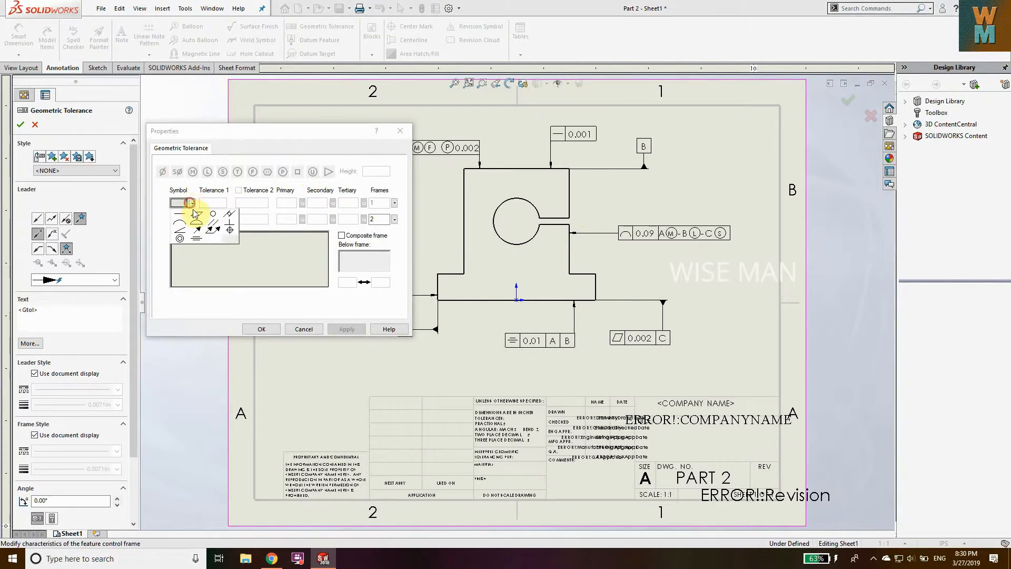
pyautogui.click(233, 228)
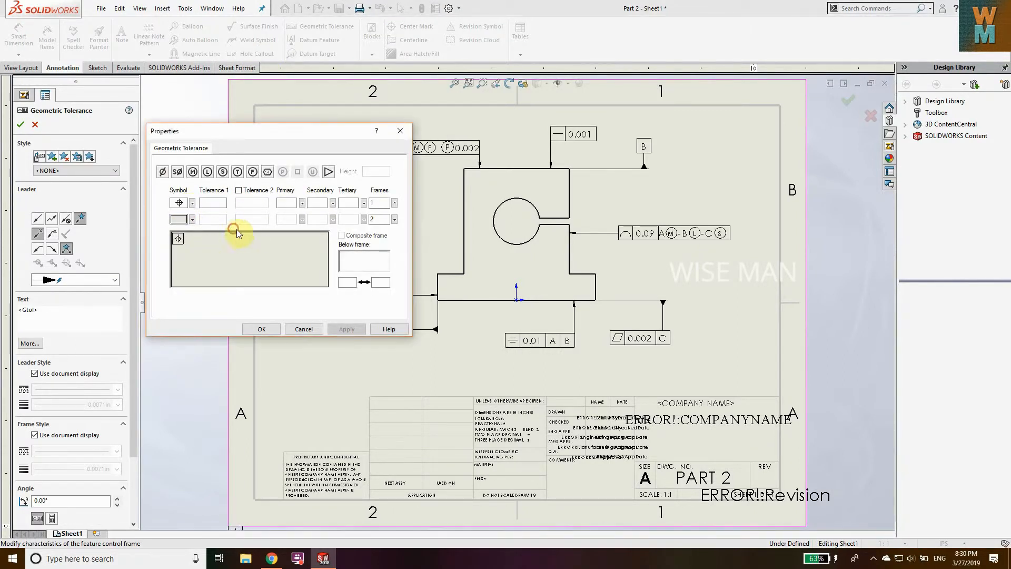
pyautogui.click(215, 201)
pyautogui.write('0')
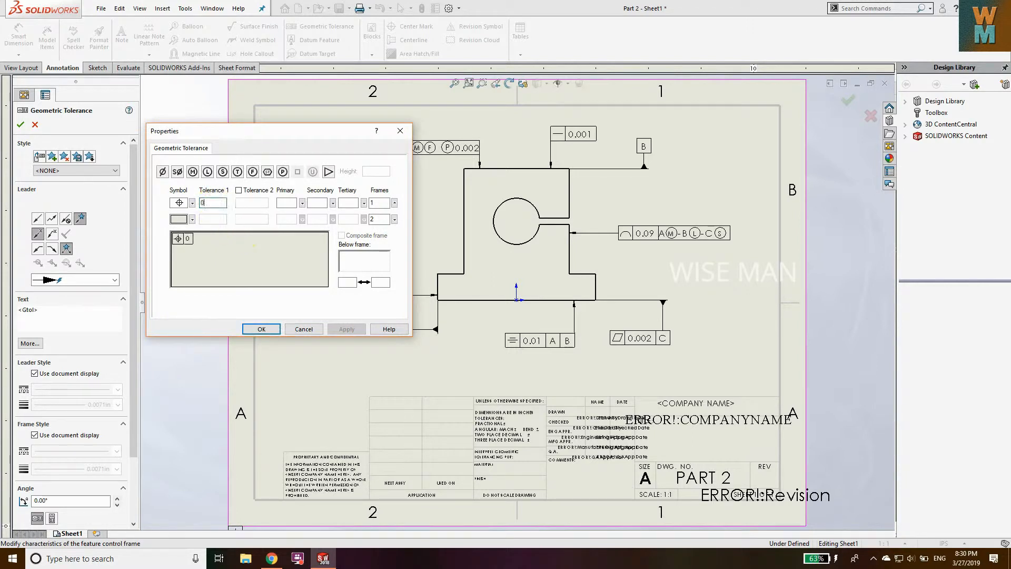
pyautogui.write('.004')
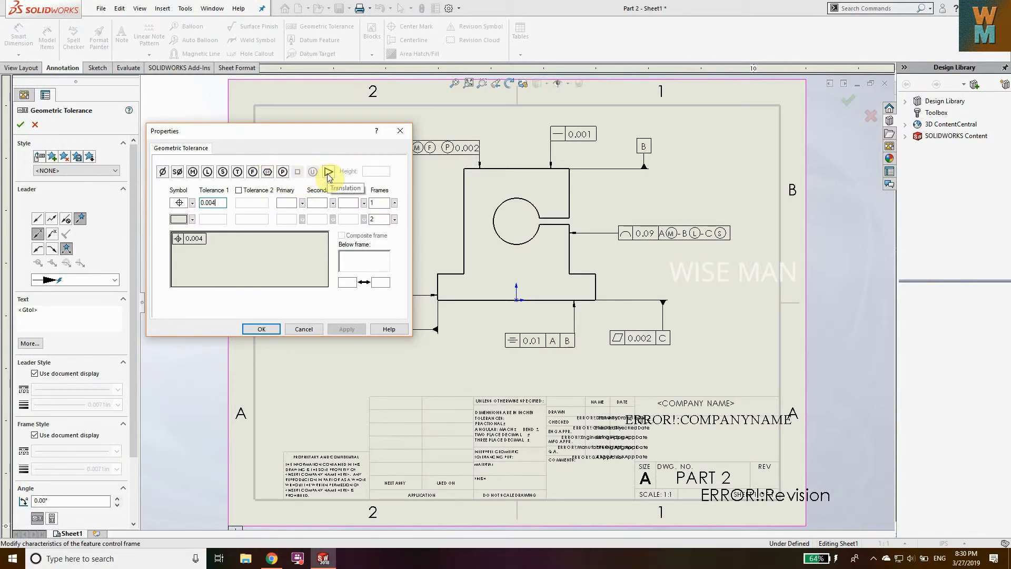
pyautogui.click(162, 171)
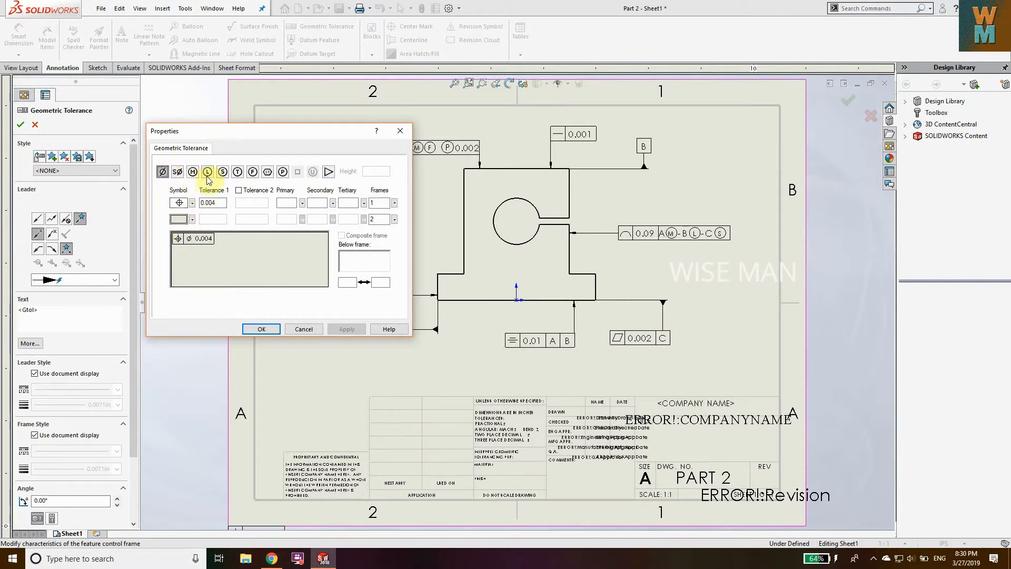
# Step: Add primary datum B to the position frame and place it left of the part's upper block
pyautogui.click(292, 203)
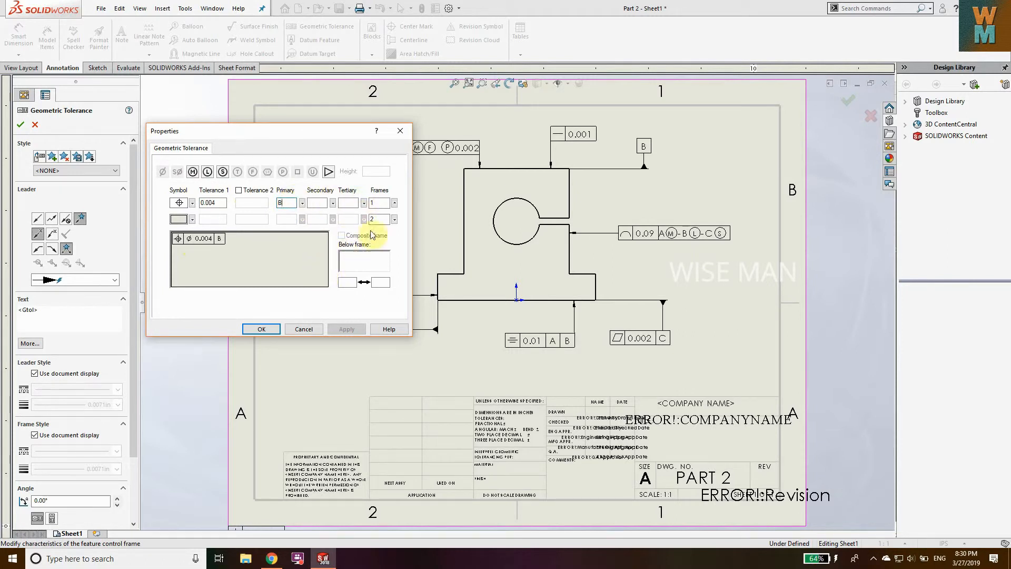
pyautogui.click(263, 328)
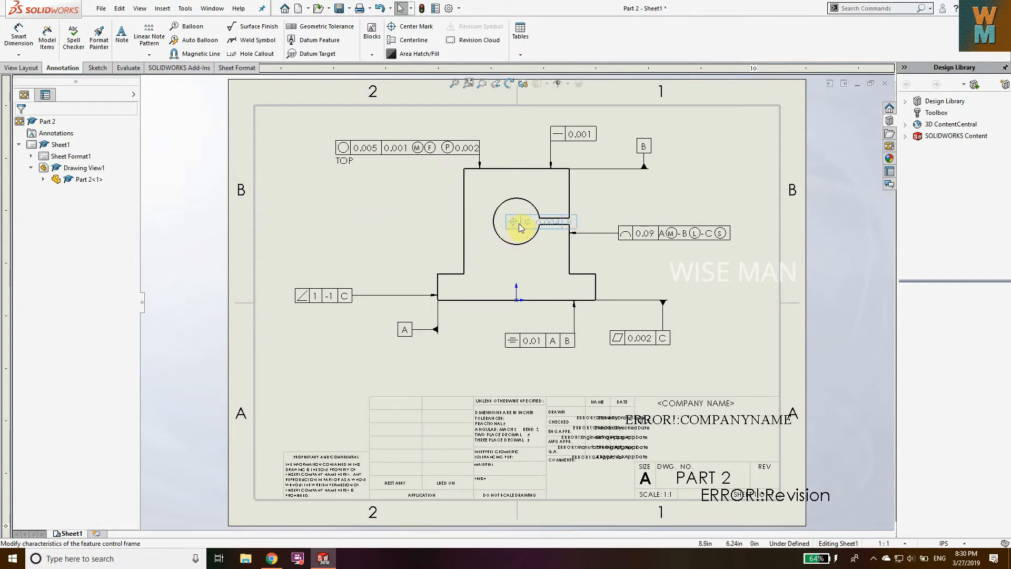
pyautogui.click(380, 221)
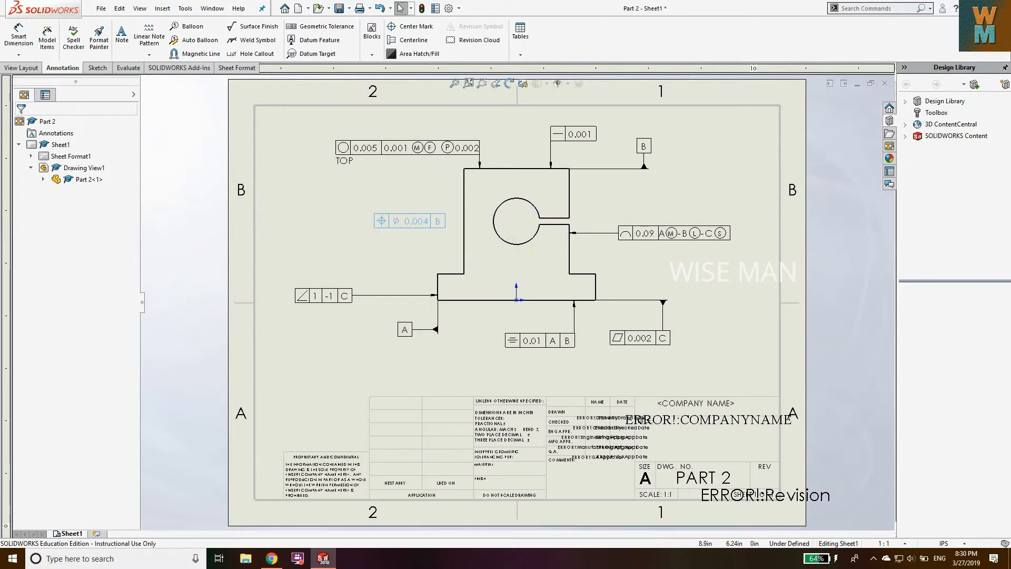
# Step: Attach the position frame with a straight leader to the circular hole and adjust the frame's placement left of the part
pyautogui.click(37, 218)
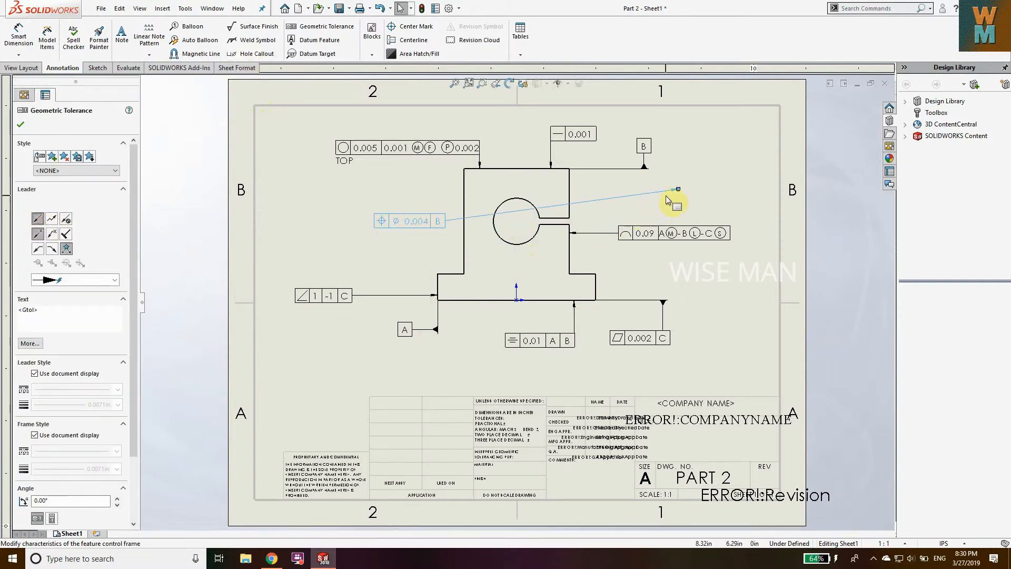
pyautogui.click(530, 202)
pyautogui.click(400, 230)
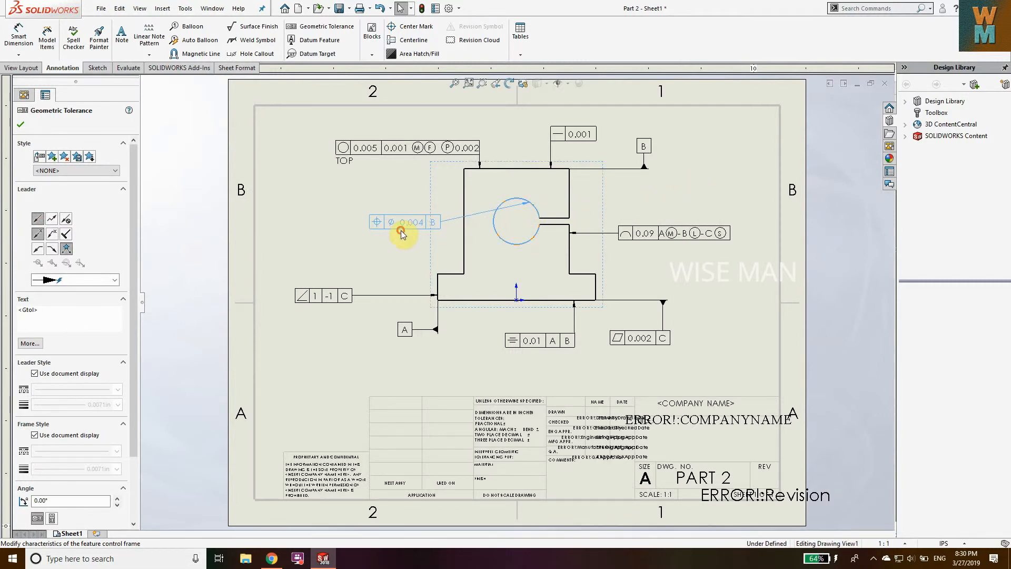
pyautogui.click(736, 182)
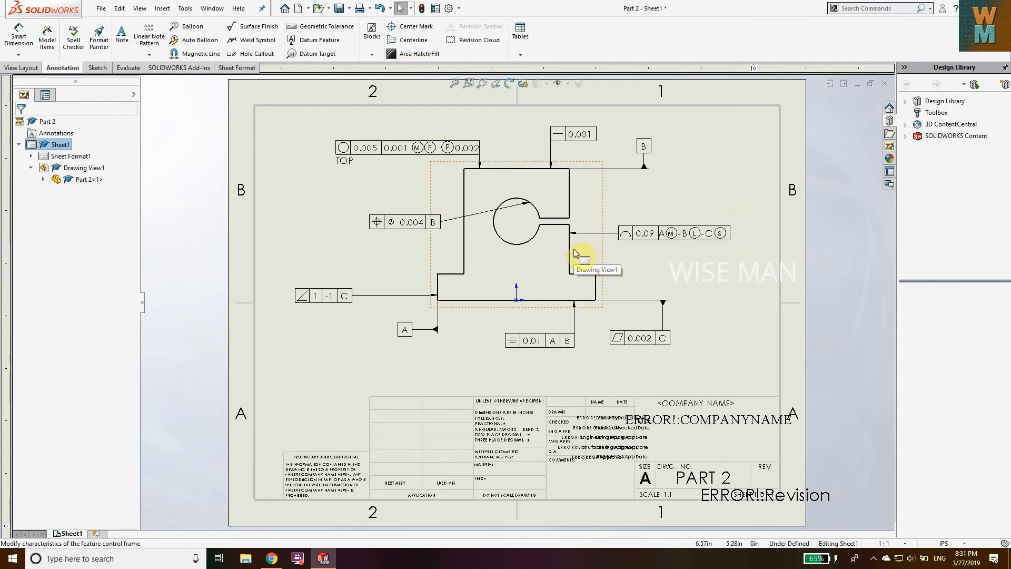
# Step: Switch to Chrome to review the chart of geometric characteristic symbols and return to the SOLIDWORKS drawing
pyautogui.click(271, 558)
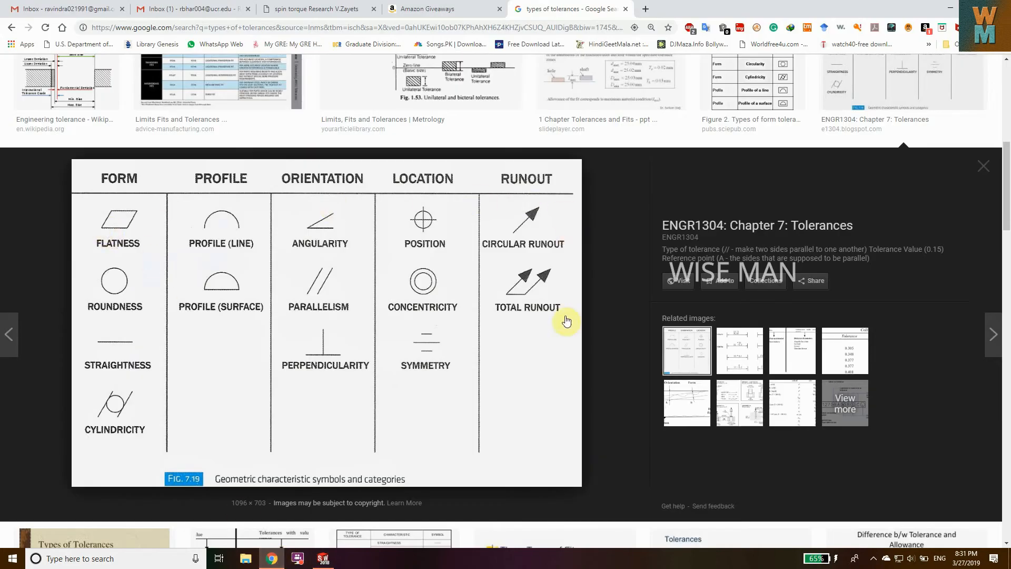
pyautogui.click(323, 559)
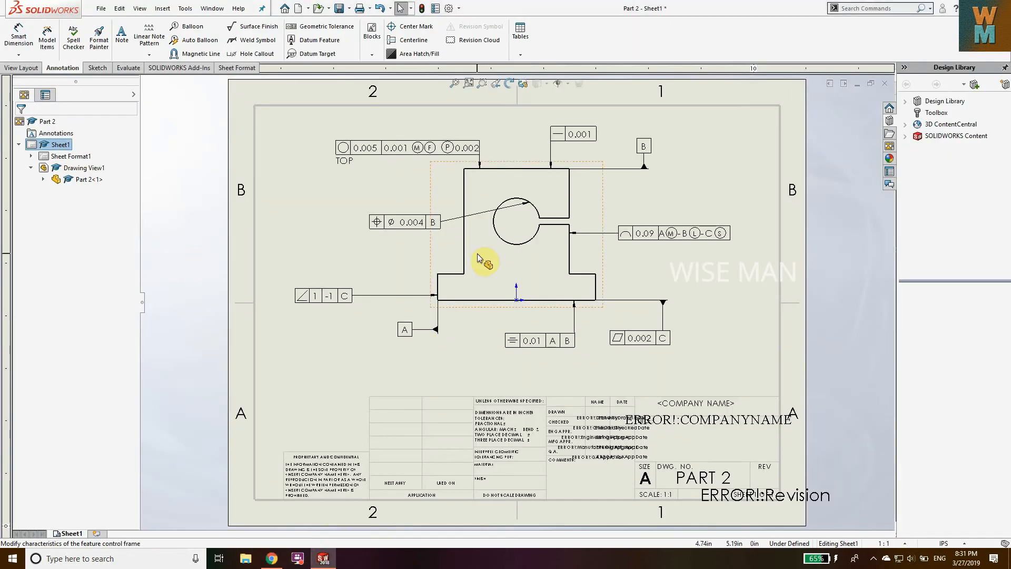